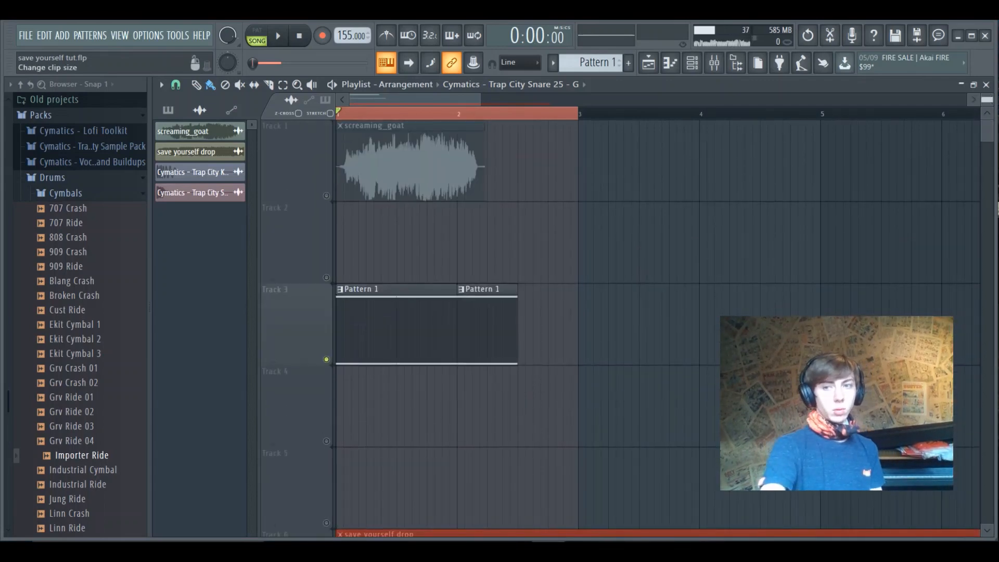
Listen to the screaming_goat sample on Track 1 with Track 3 muted, and restore both tracks' mute states.
left_click_drag(987, 99, 987, 111)
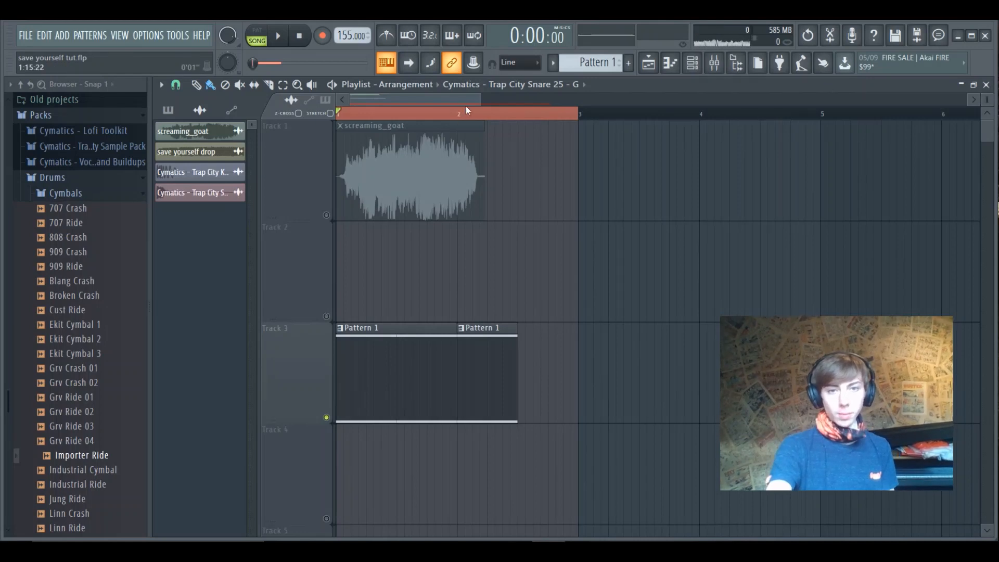
left_click_drag(481, 99, 432, 99)
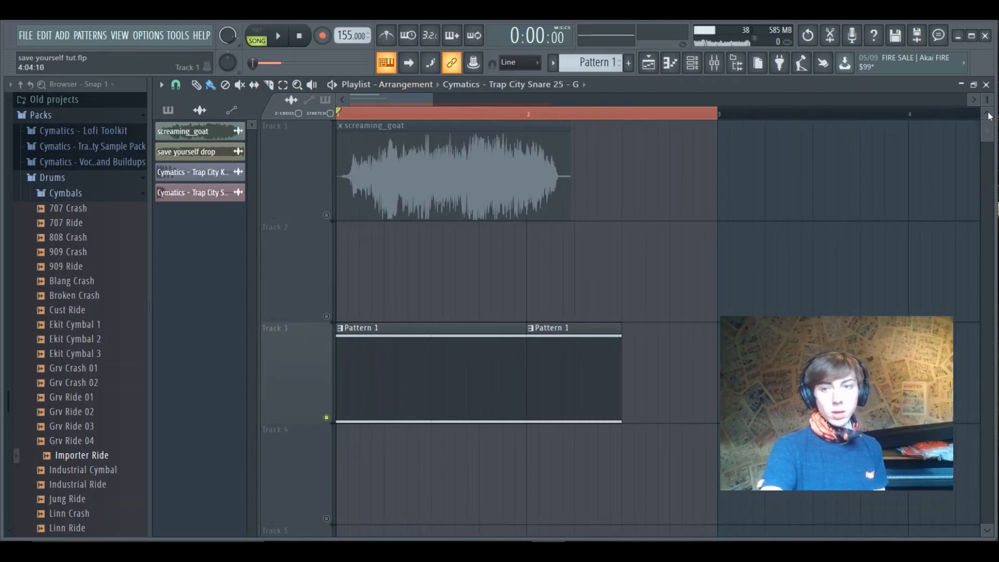
left_click_drag(989, 131, 984, 124)
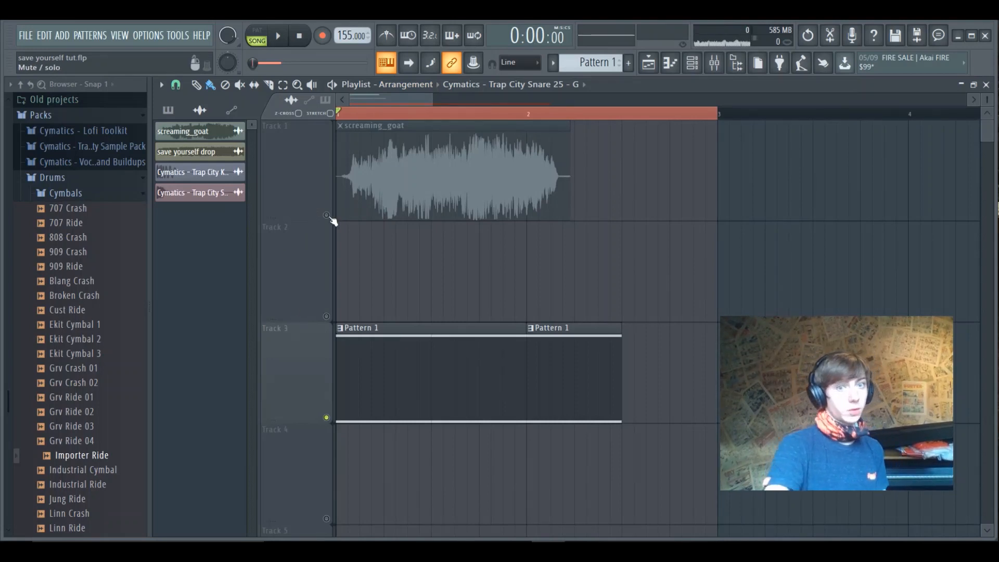
left_click(327, 215)
left_click(327, 417)
key("space")
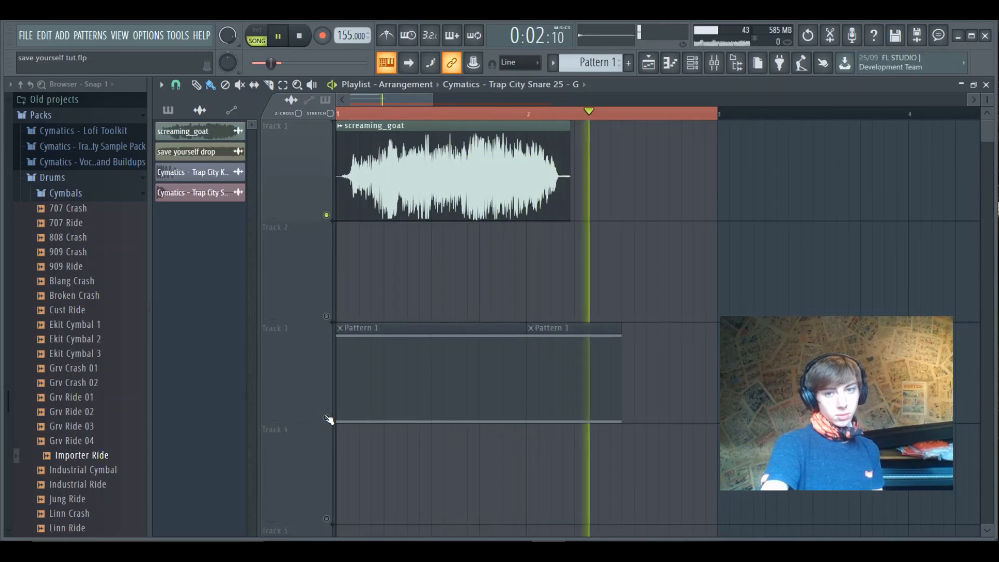
key("space")
left_click(327, 418)
left_click(327, 214)
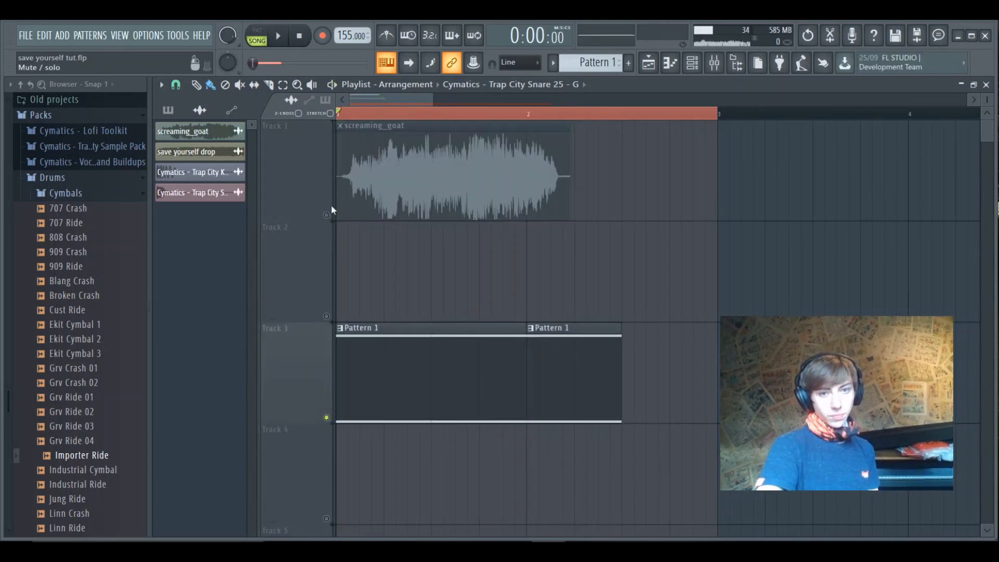
Look over the channel rack and play the Pattern 1 clips on Track 3 from the start.
left_click(692, 62)
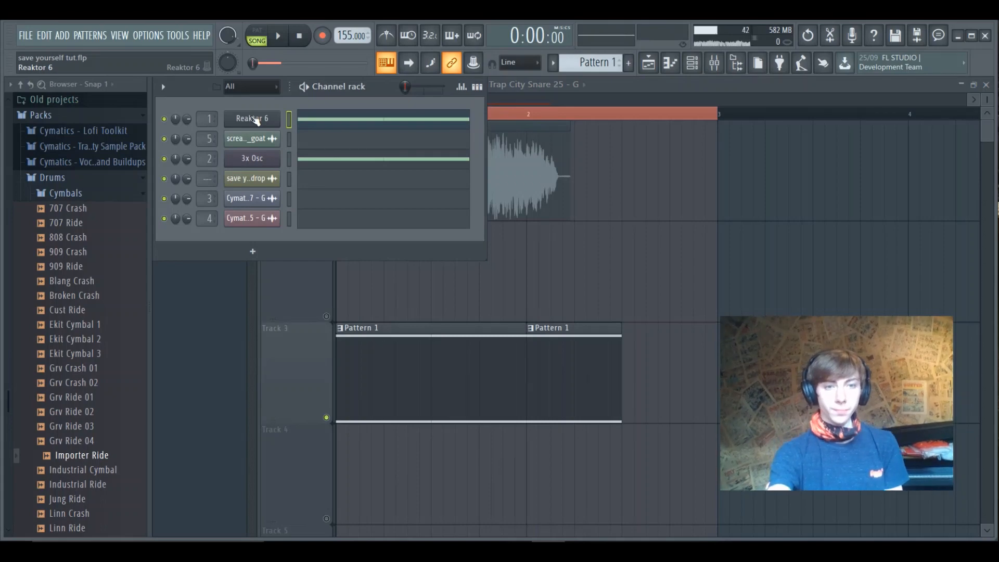
left_click(255, 120)
left_click(635, 85)
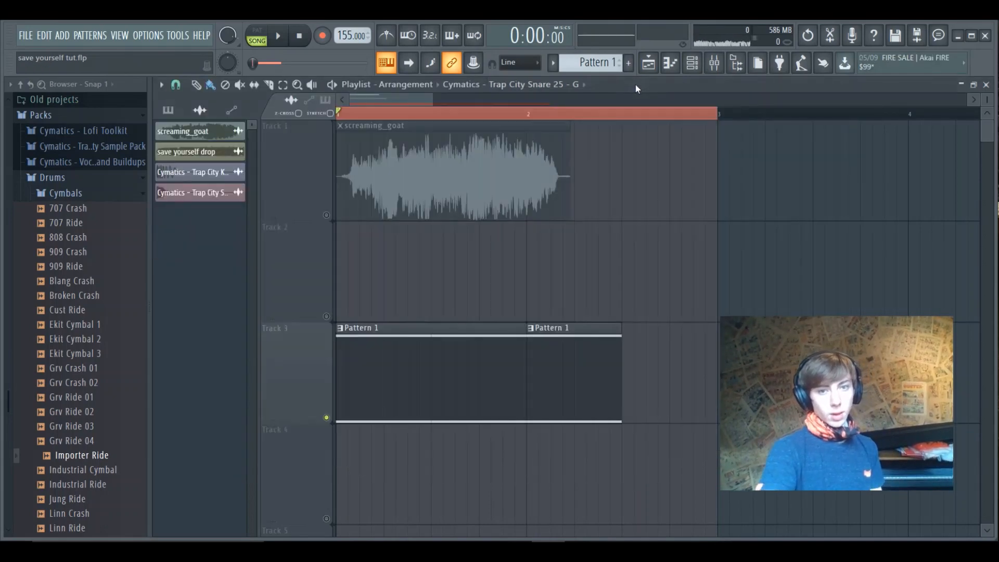
key("space")
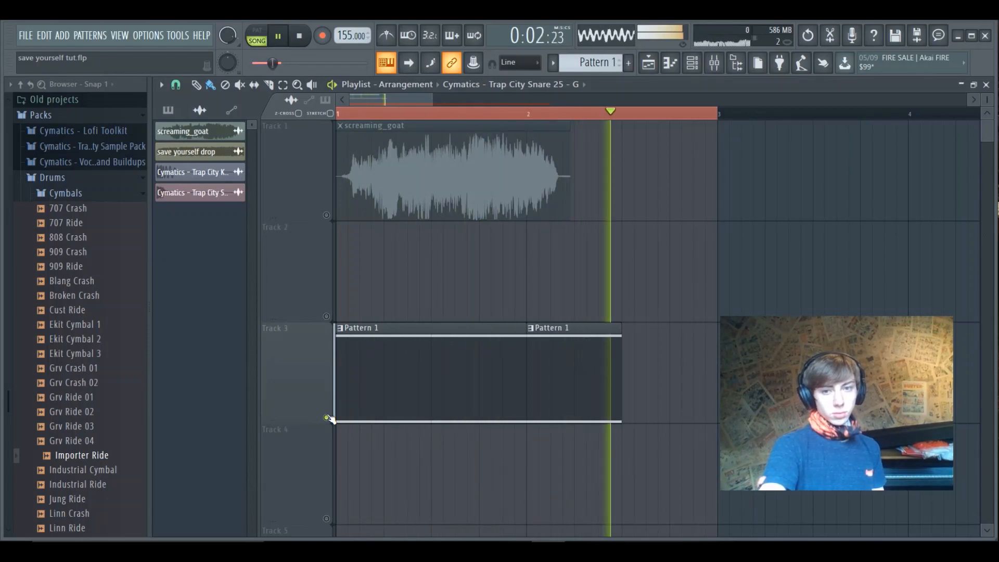
key("space")
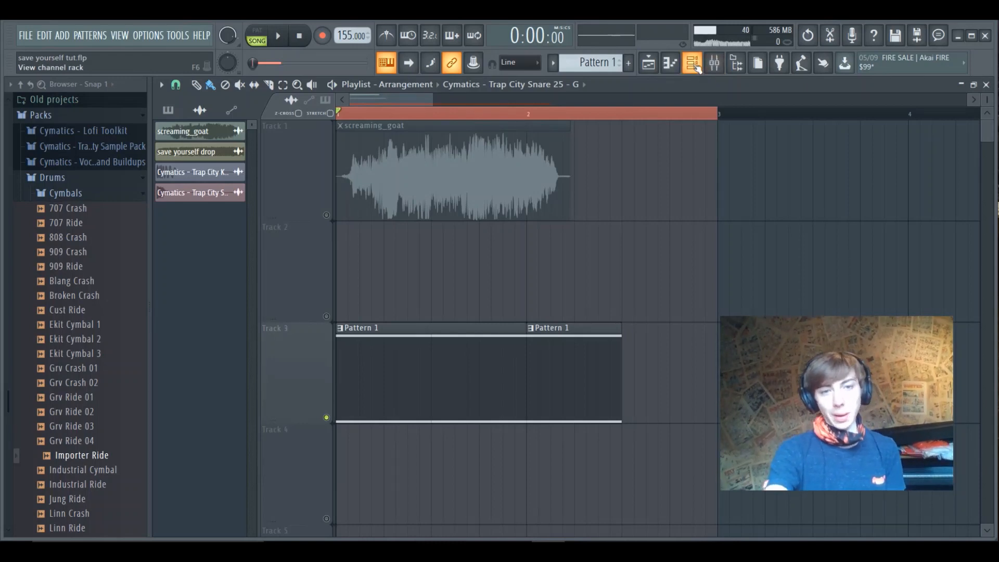
Mute the 3x Osc channel, open the Reaktor 6 instrument and play the pattern through it.
left_click(693, 63)
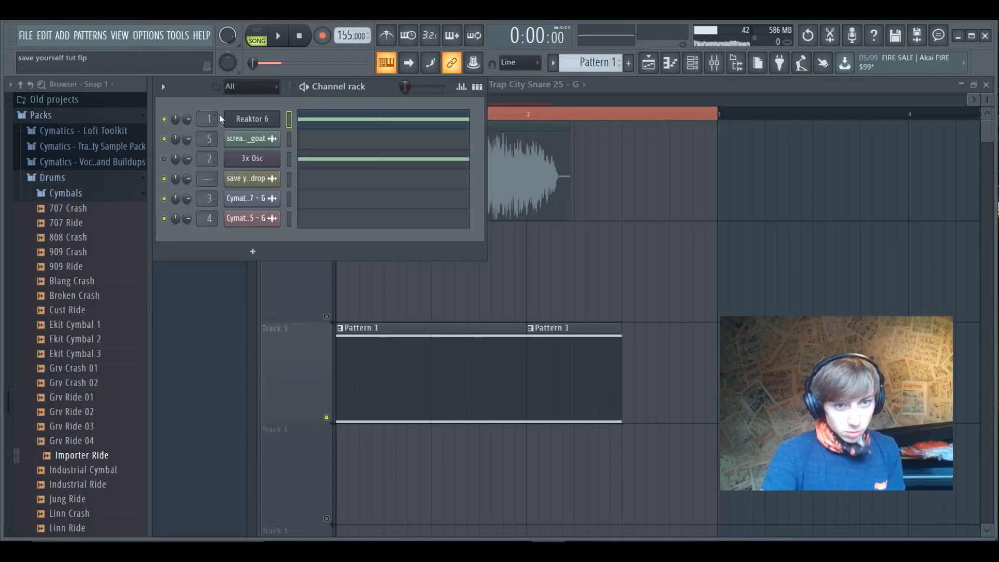
left_click(243, 123)
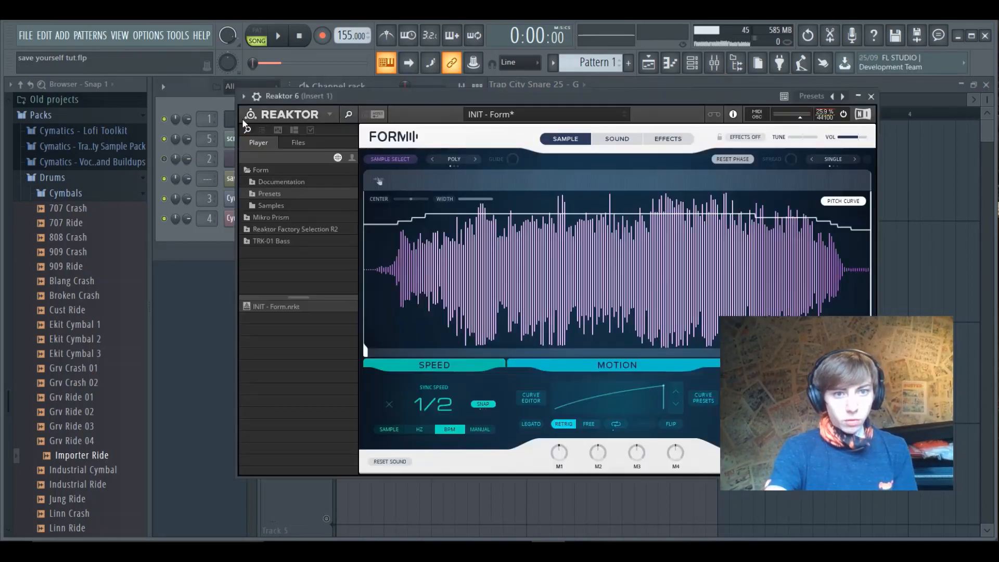
left_click_drag(417, 97, 305, 92)
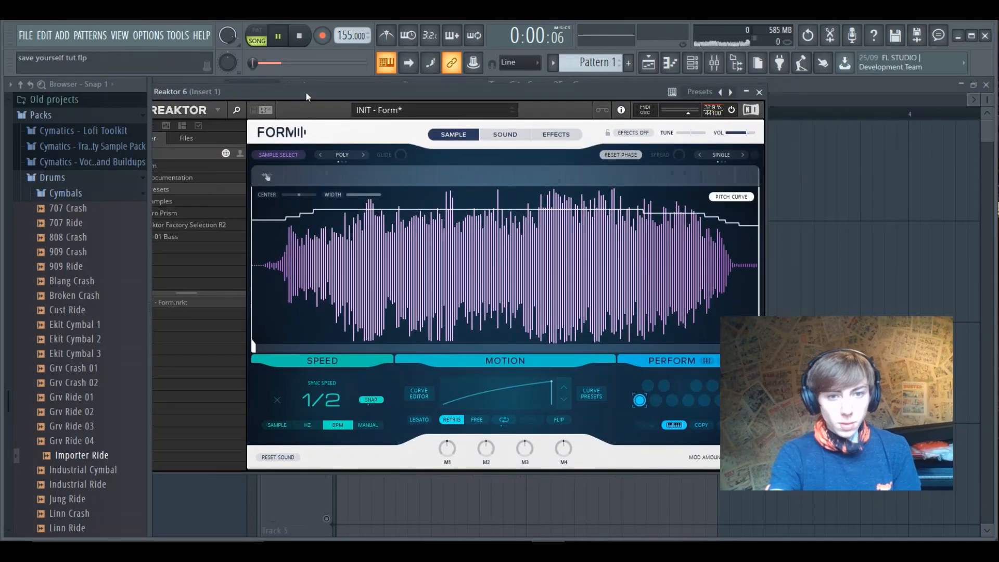
key("space")
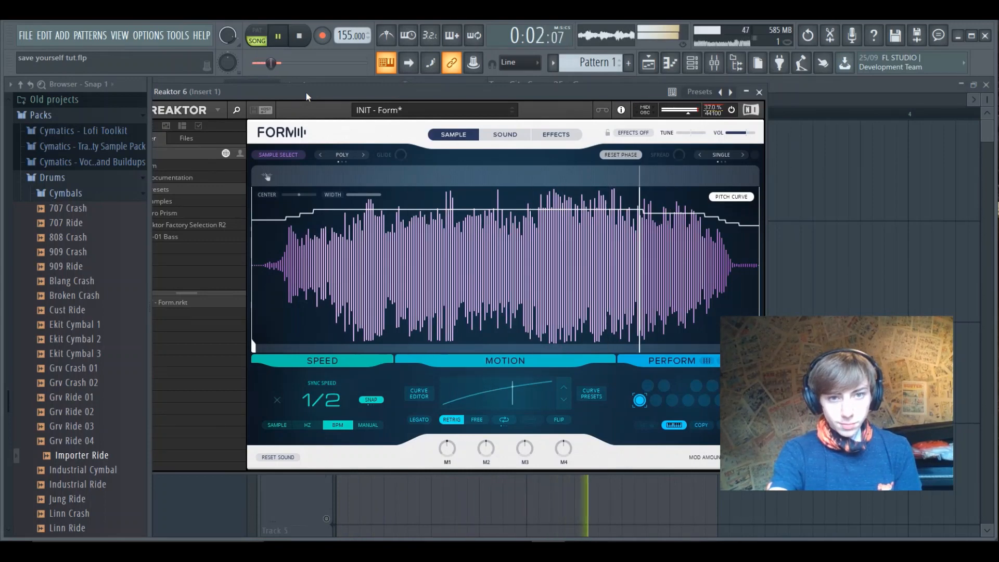
key("space")
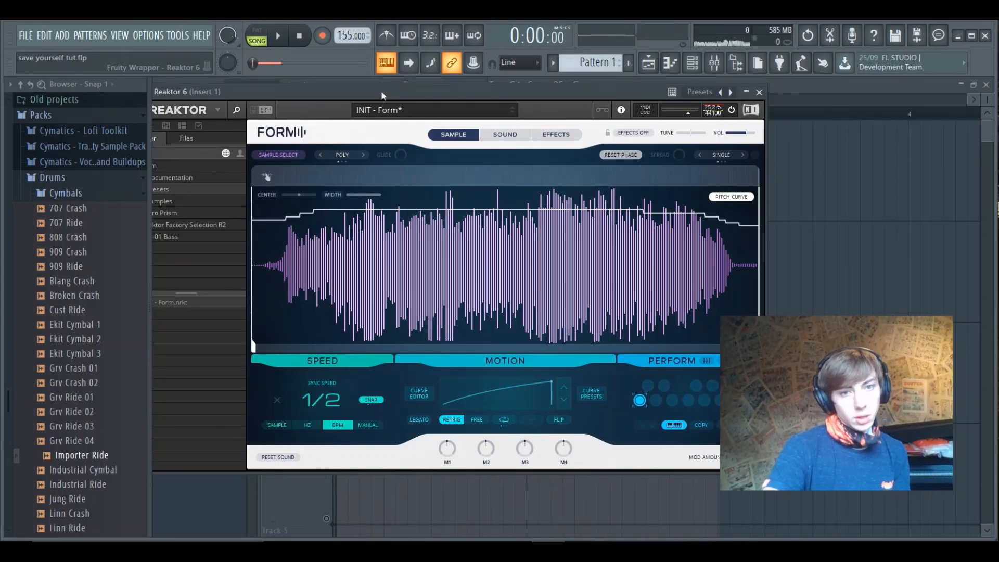
Examine the motion curve in Form's Curve Editor and return to the Sample page.
mouse_move(392, 95)
left_mouse_down()
mouse_move(421, 83)
mouse_move(409, 89)
left_mouse_up()
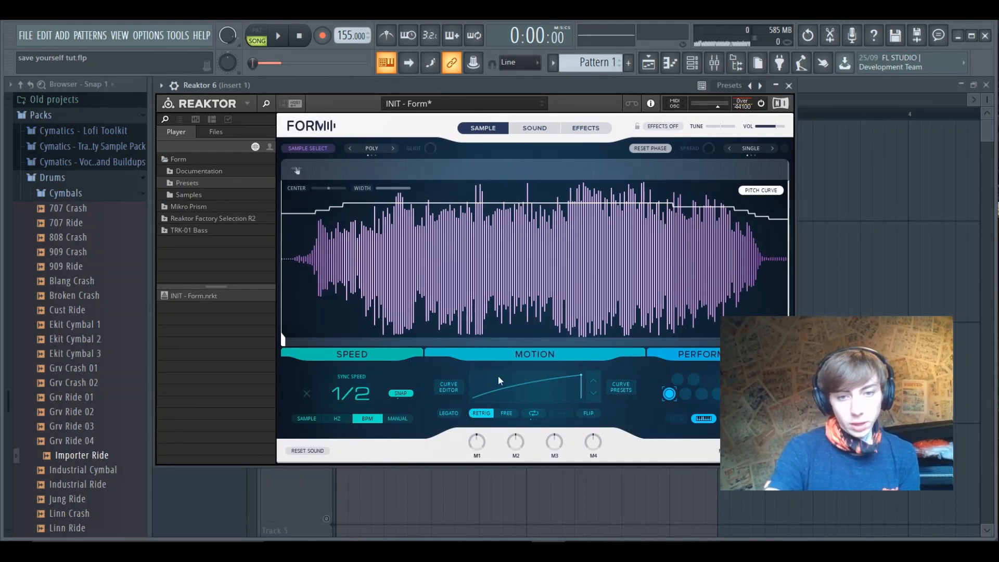
left_click(450, 388)
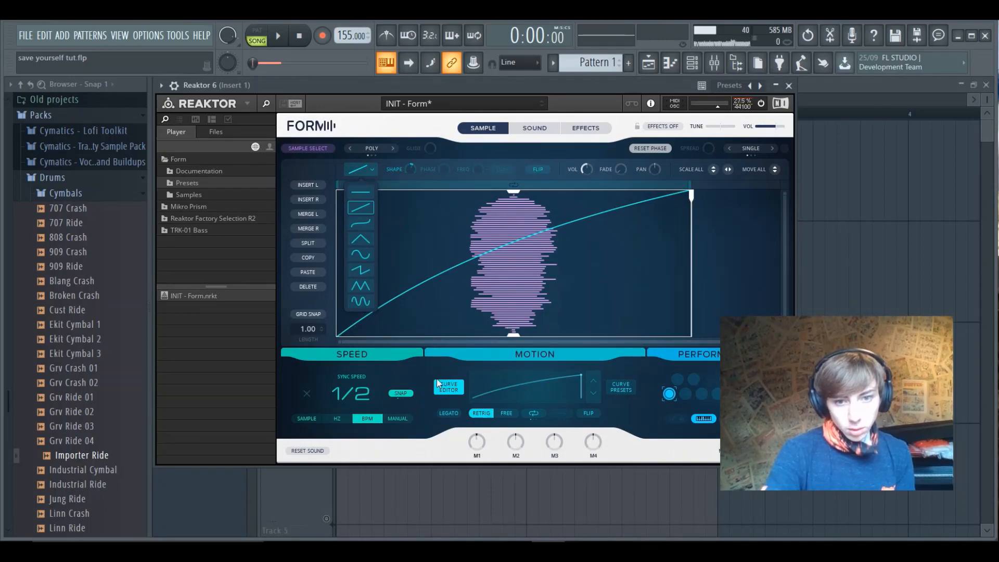
left_click(508, 129)
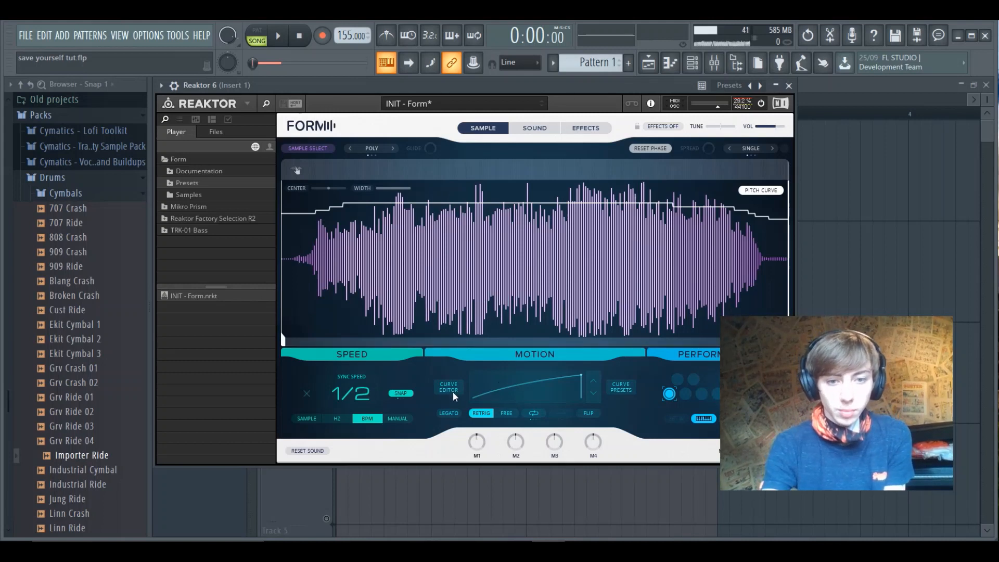
Inspect LFO 1's waveform and speed on Form's Sound page and play the pattern to hear the modulation.
left_click(542, 128)
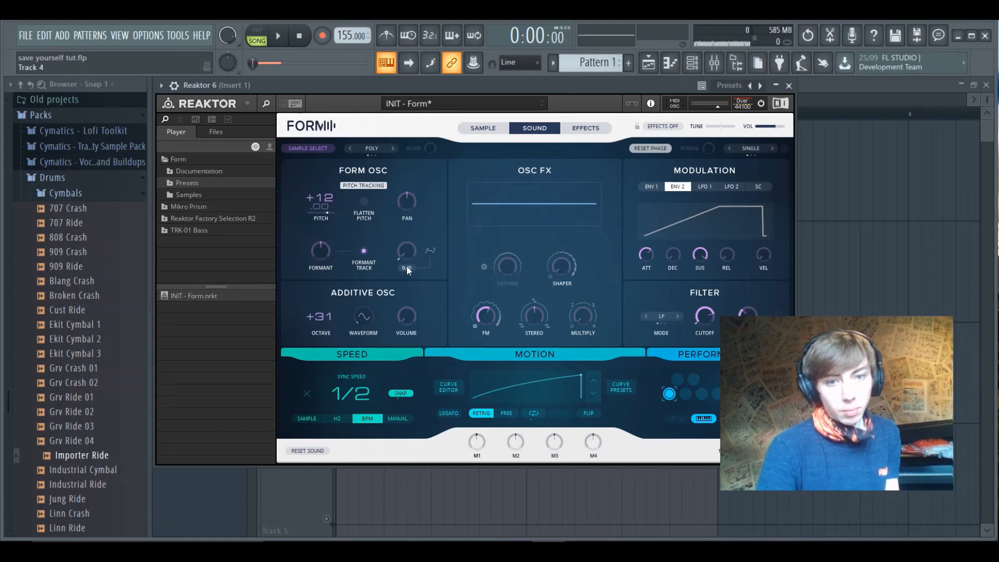
left_click(701, 188)
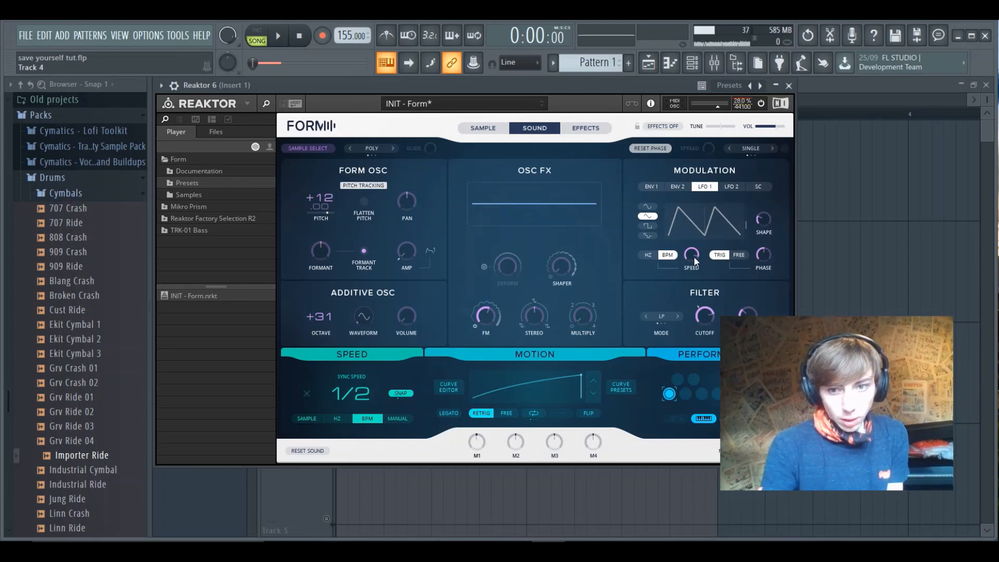
left_click_drag(694, 256, 691, 255)
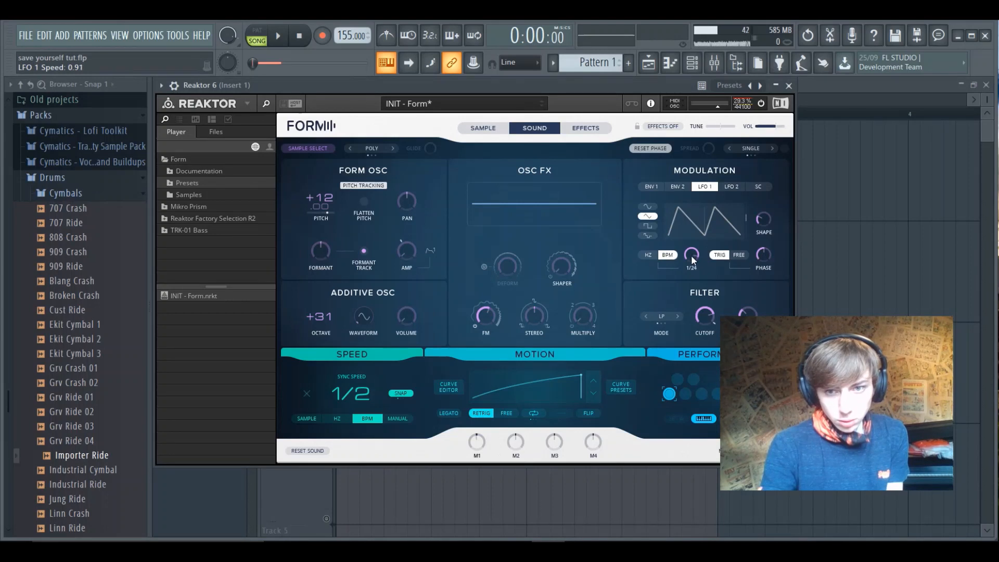
key("space")
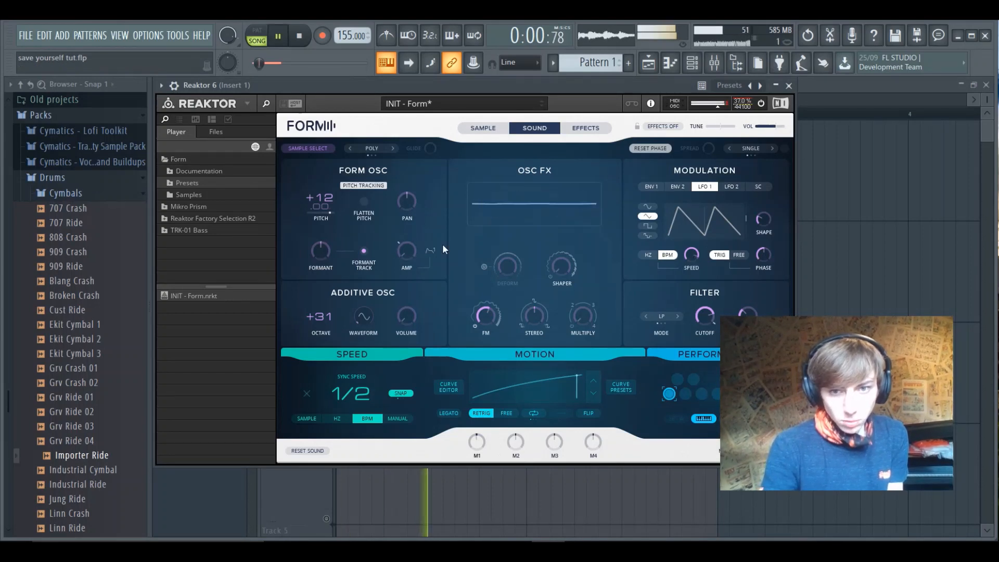
key("space")
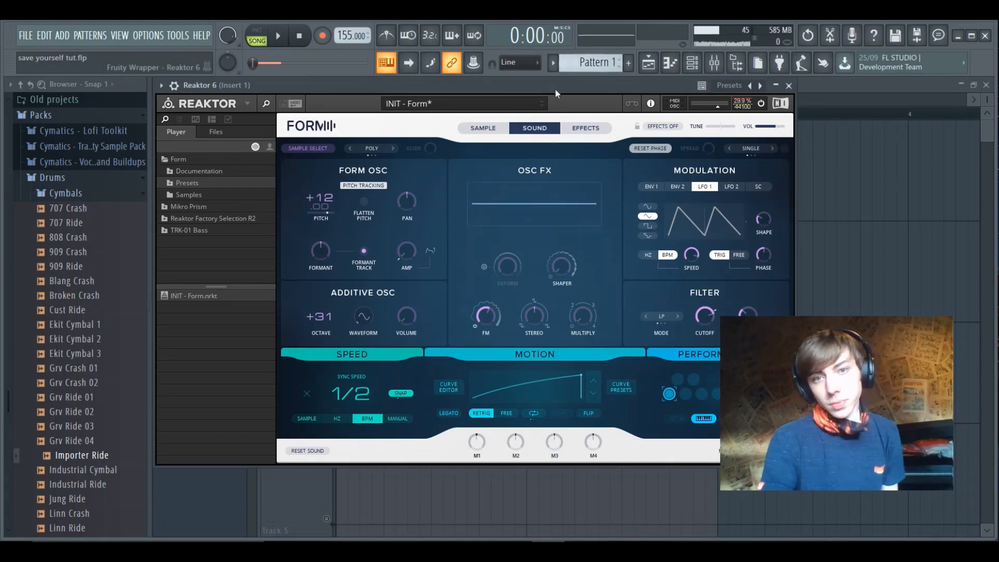
Inspect the modulation assigned to the Form oscillator's pitch and the Envelope 2 shape that drives it.
left_click_drag(557, 89, 534, 89)
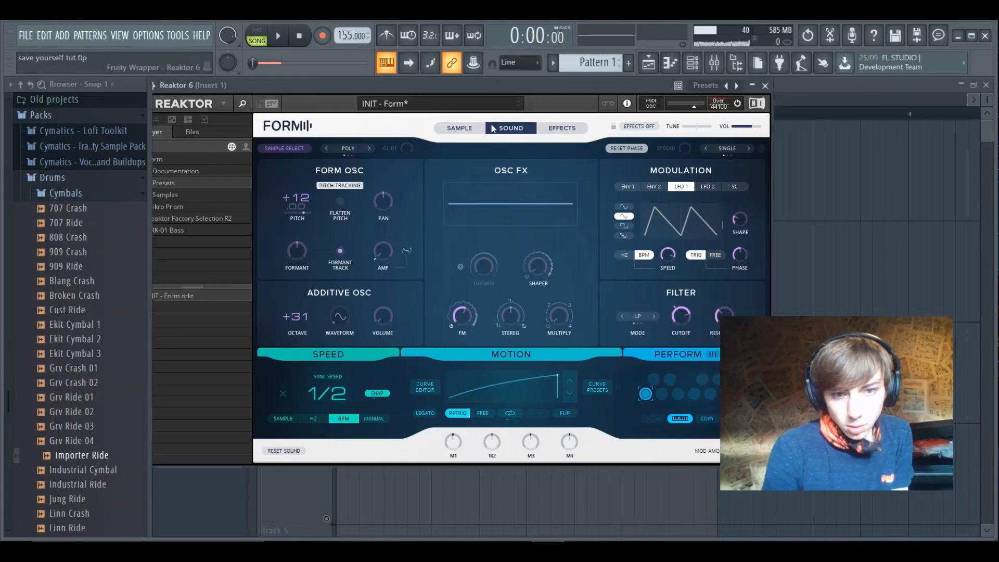
left_click(296, 218)
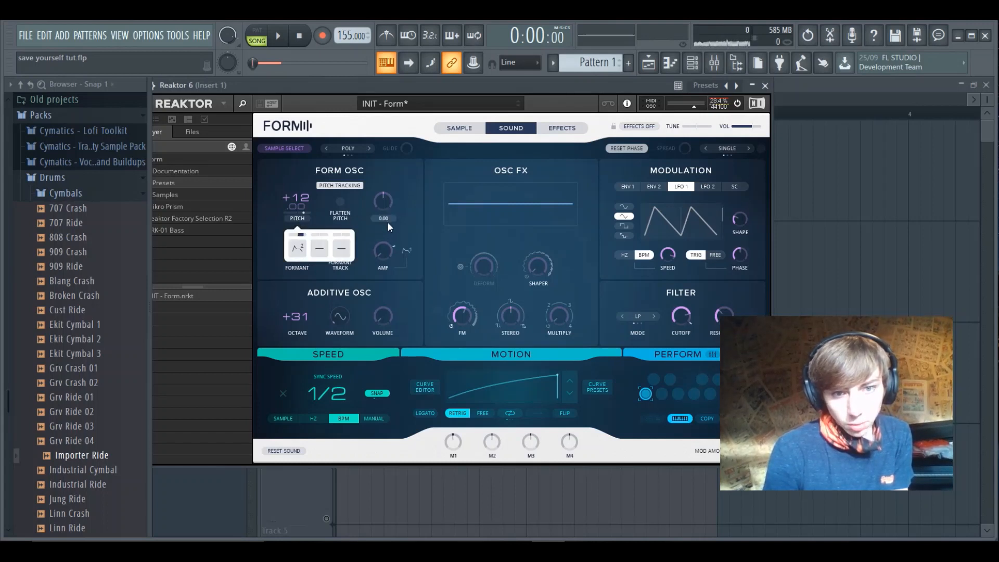
left_click(657, 186)
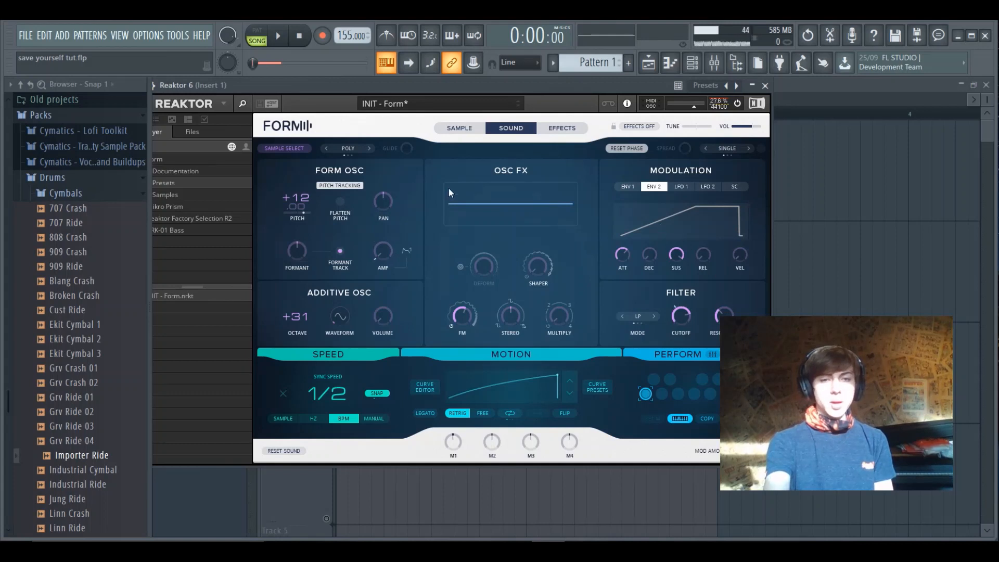
mouse_move(301, 218)
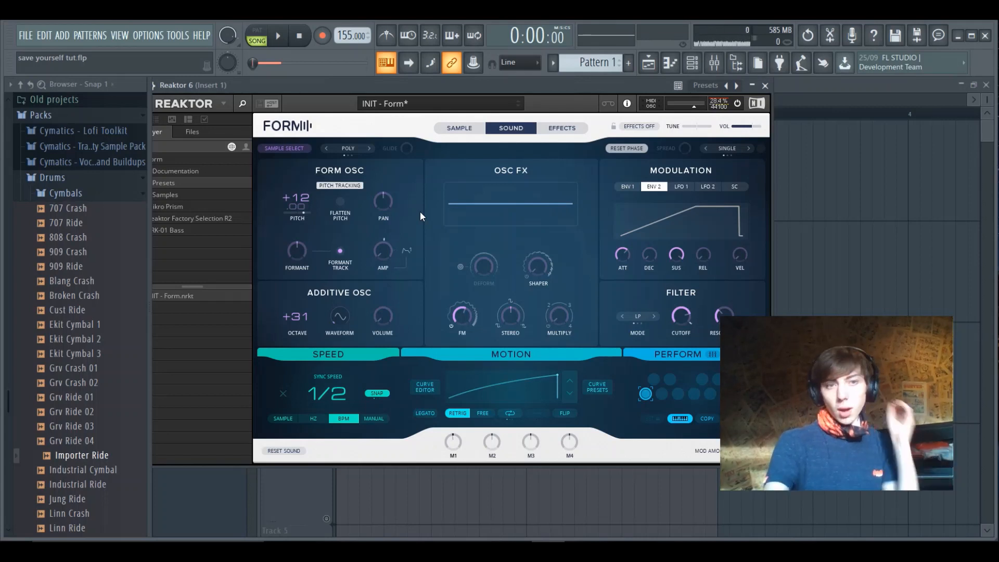
Open the Reaktor 6 piano roll, collapse the plugin to examine the notes, and restore the plugin to full size.
left_click(671, 63)
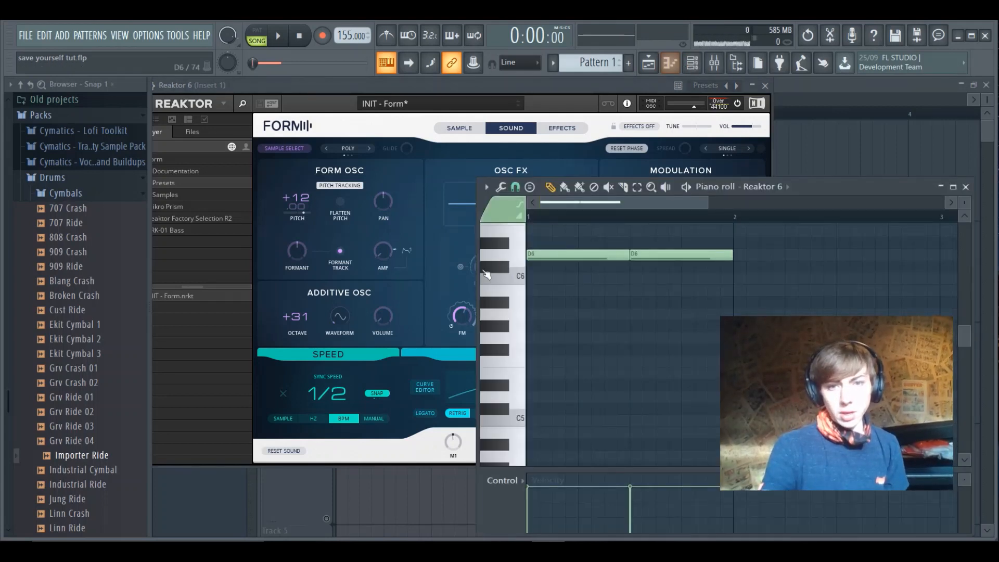
double_click(330, 83)
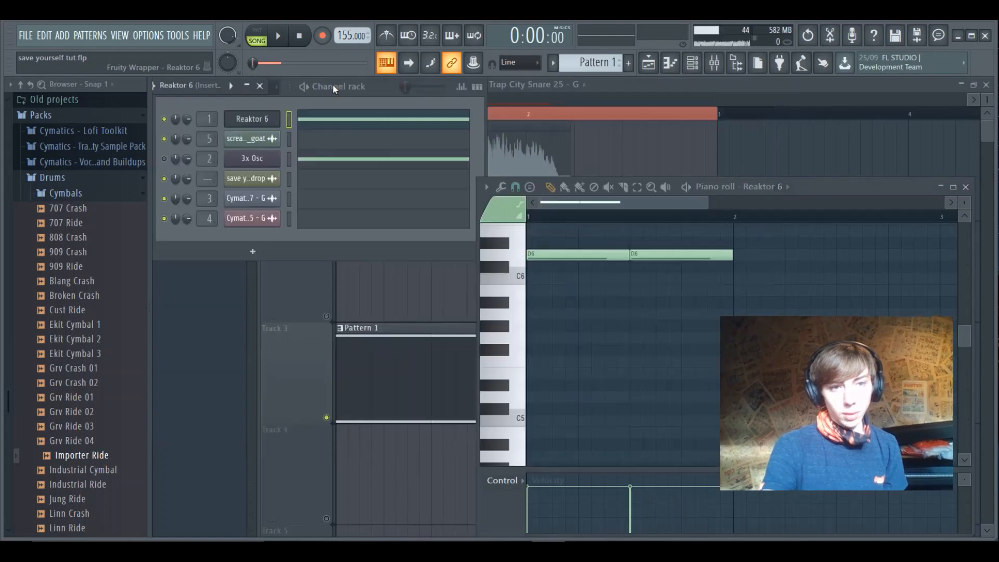
left_click(254, 119)
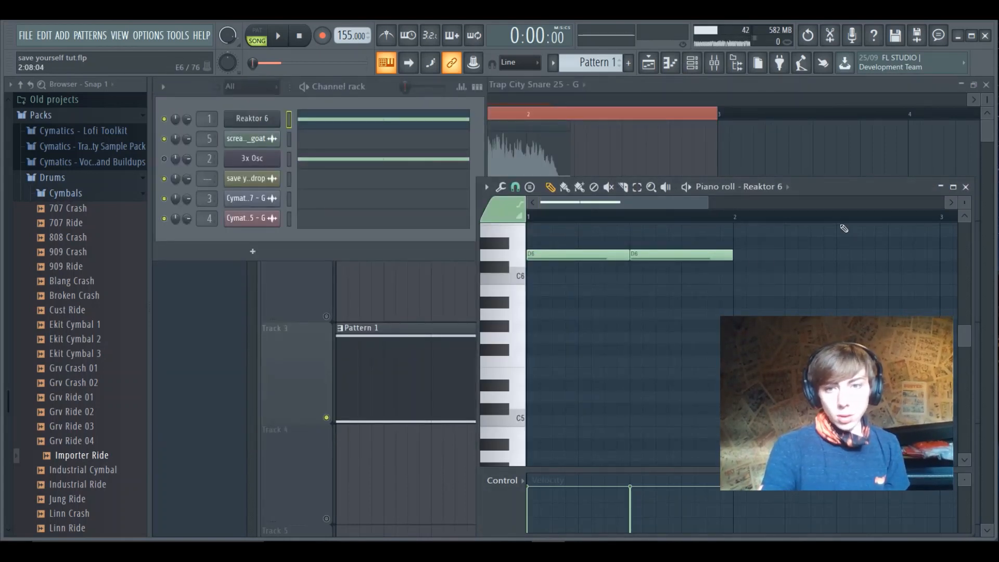
left_click(246, 125)
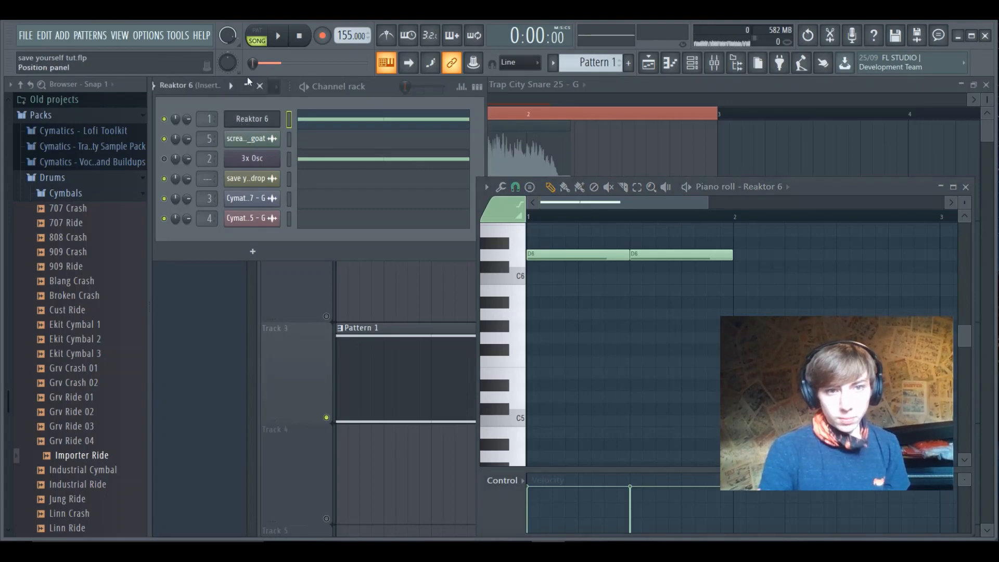
left_click(247, 87)
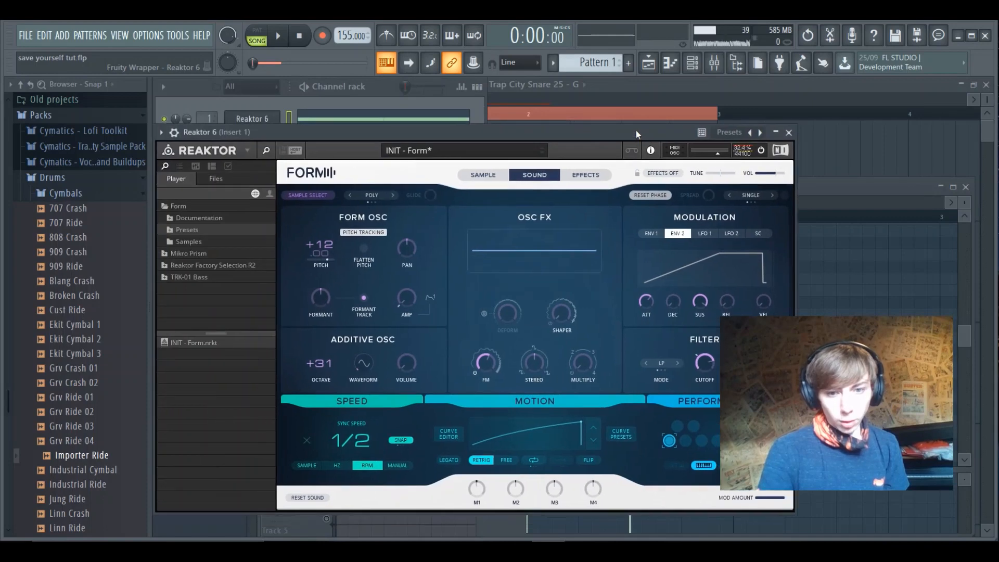
Check the Form oscillator's Formant modulation assignments and open the Effects page.
left_click_drag(636, 130, 641, 78)
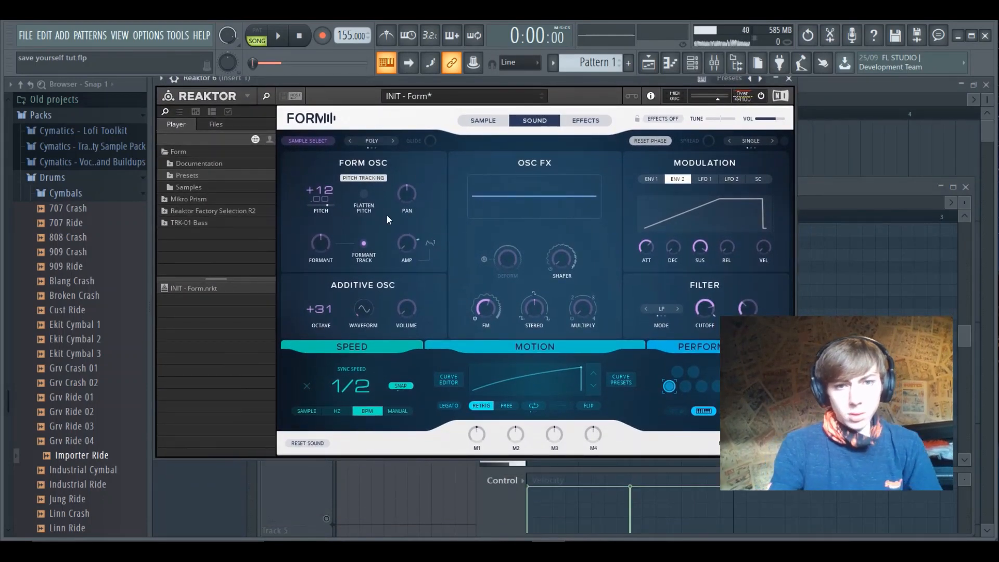
left_click(322, 257)
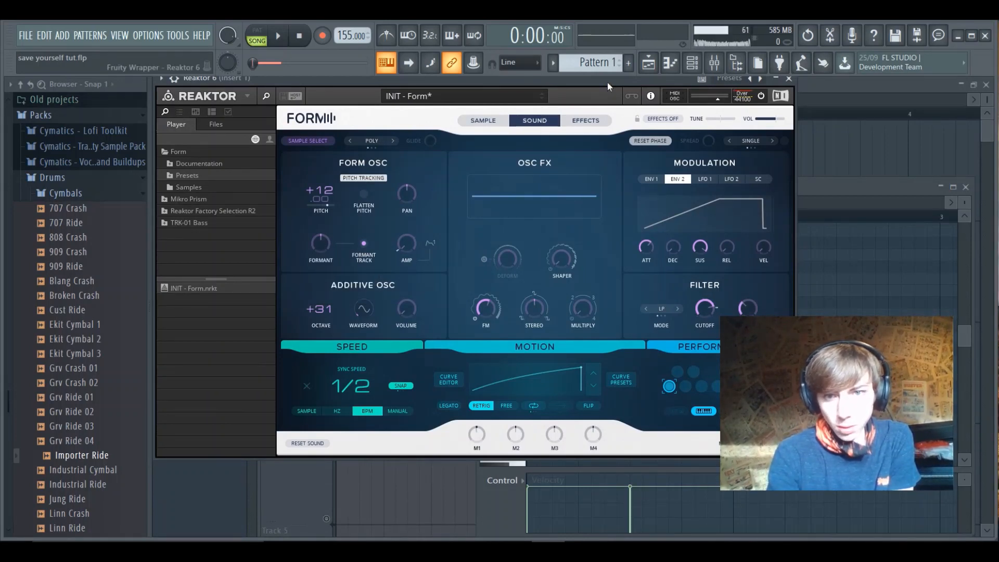
left_click_drag(607, 82, 573, 73)
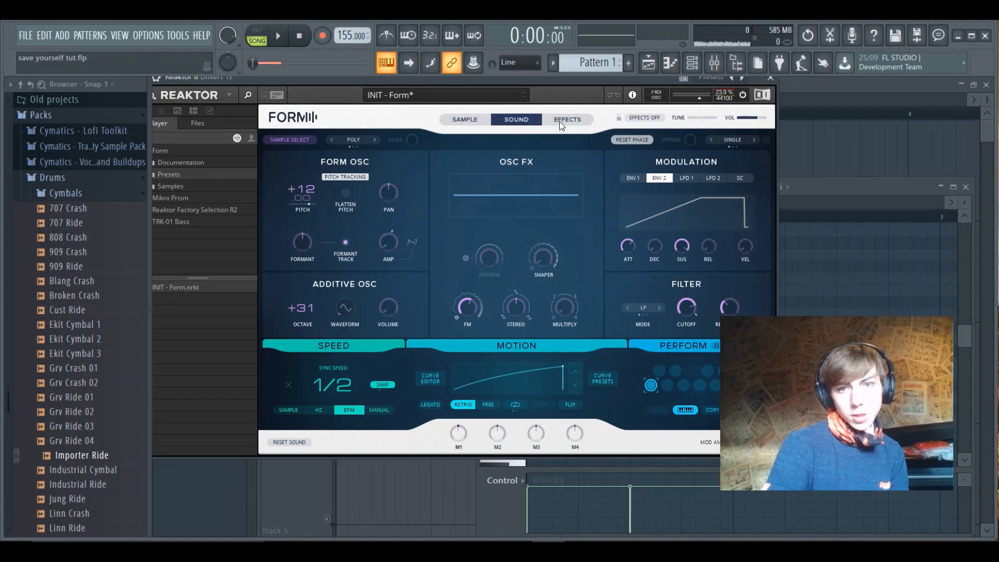
left_click(559, 122)
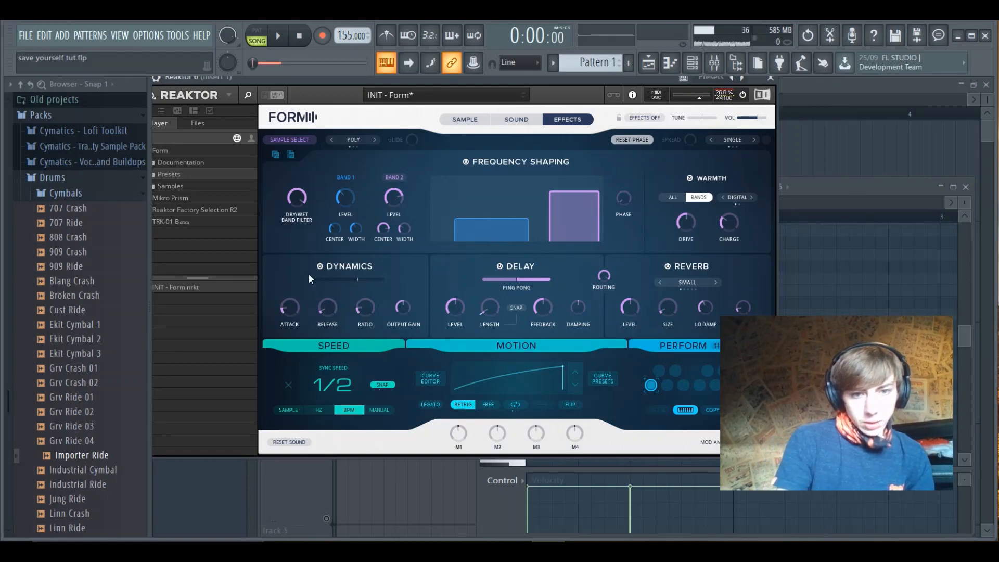
Check the Dynamics settings and the modulation assigned to the Delay length on Form's Effects page.
mouse_move(354, 308)
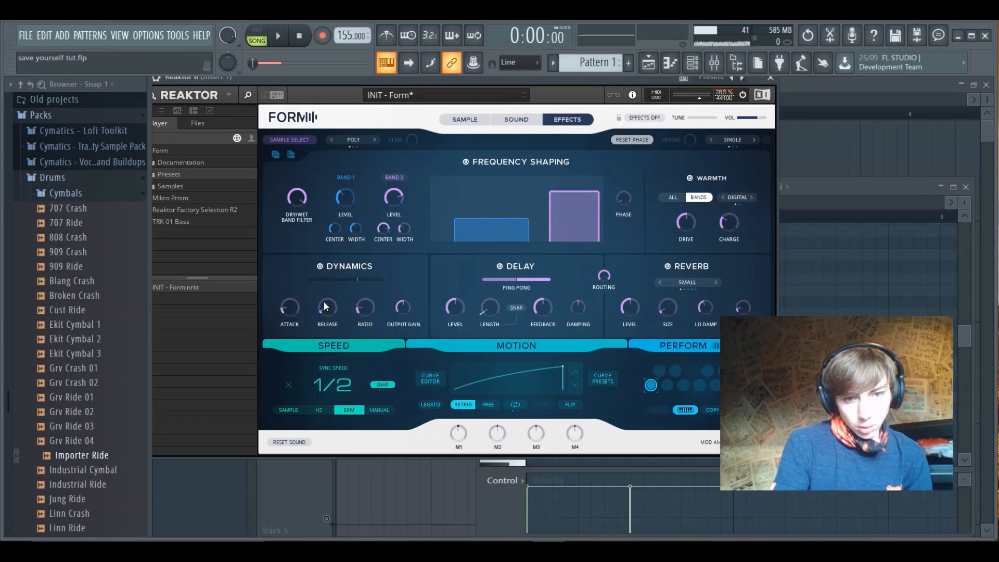
left_click(487, 322)
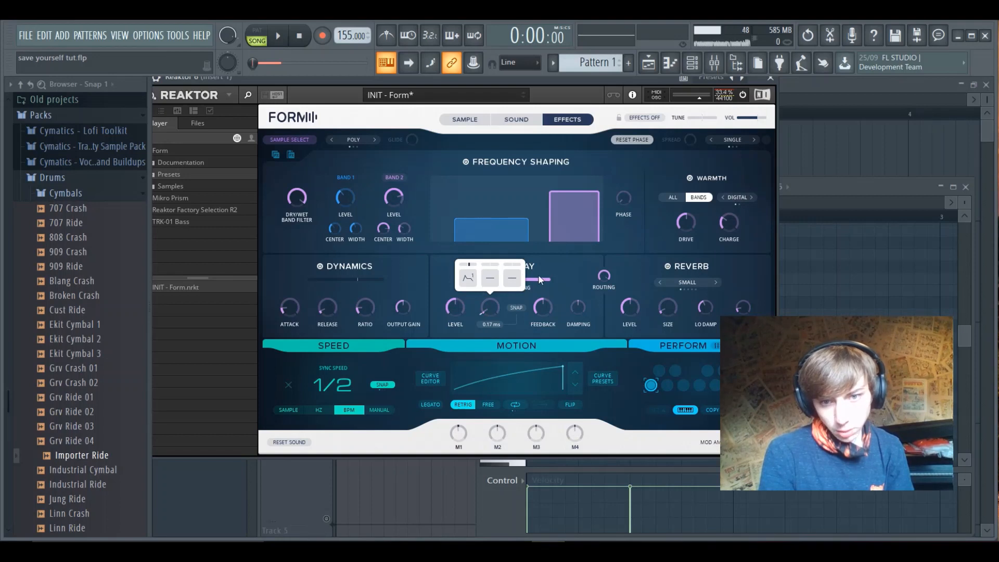
left_click(557, 269)
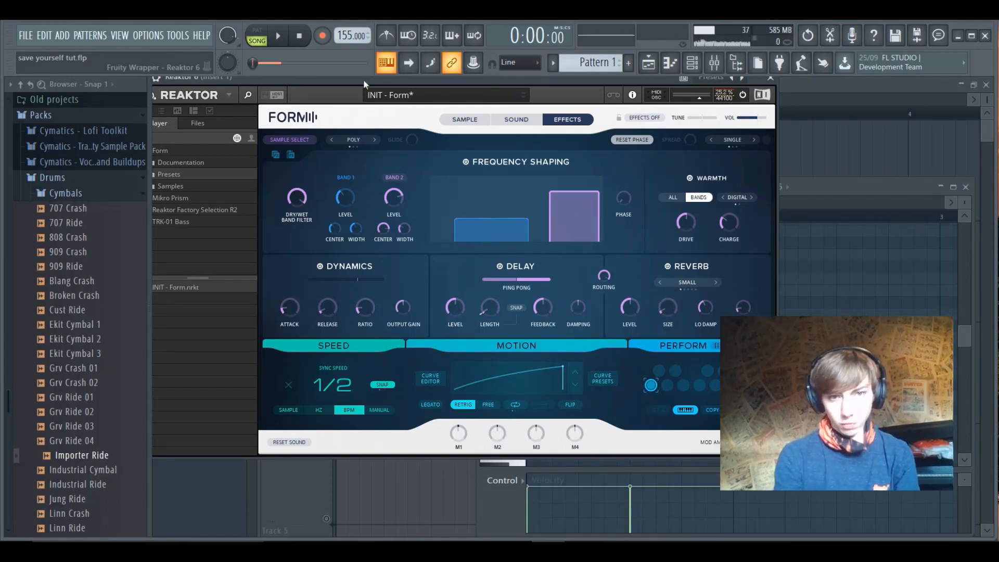
Open the mixer and bypass and re-enable Fruity Parametric EQ 2 on Insert 1, inspecting its curve.
mouse_move(363, 79)
left_mouse_down()
mouse_move(372, 77)
mouse_move(354, 88)
left_mouse_up()
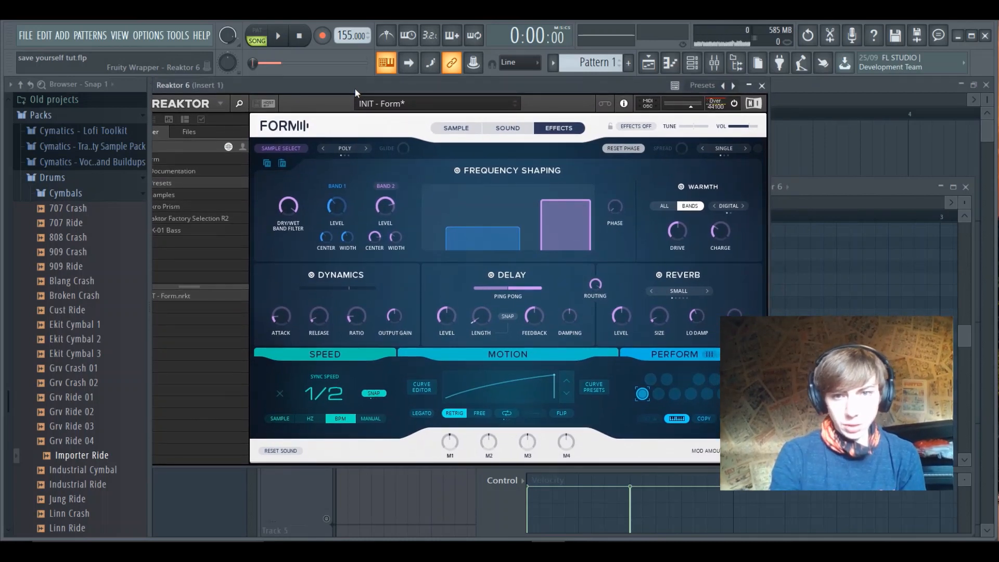
left_click(714, 62)
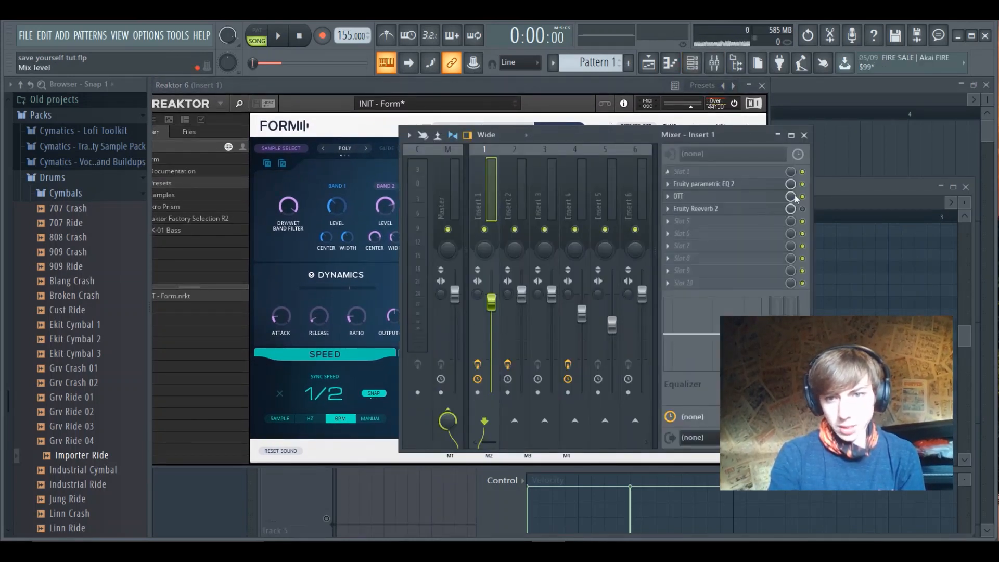
left_click(803, 184)
key("space")
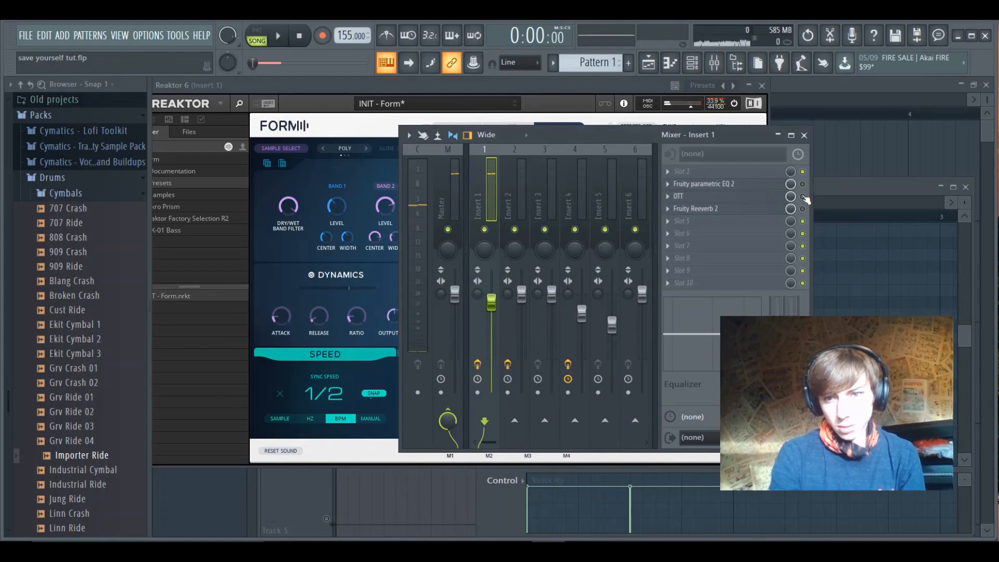
left_click(803, 184)
left_click(704, 184)
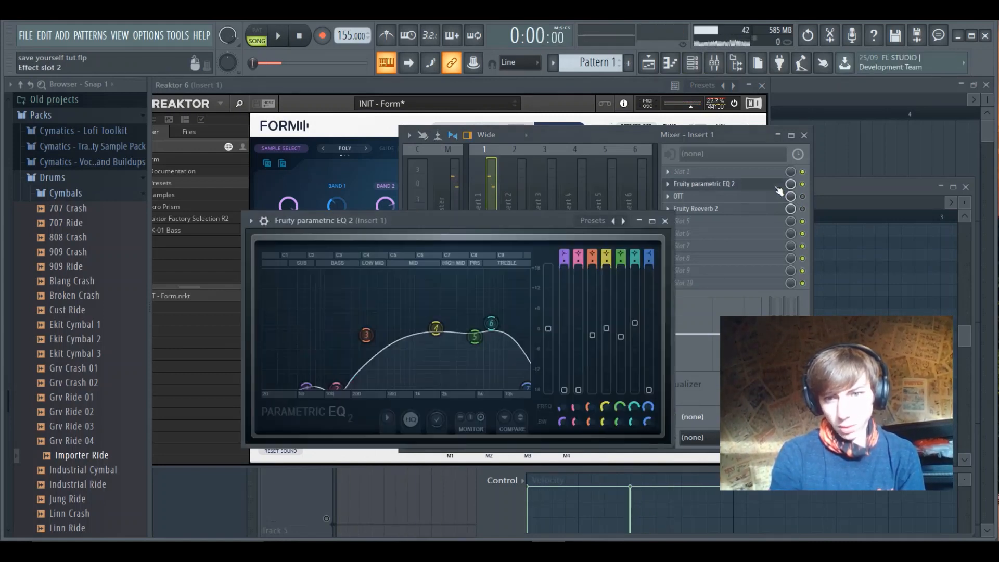
left_click_drag(544, 223, 548, 139)
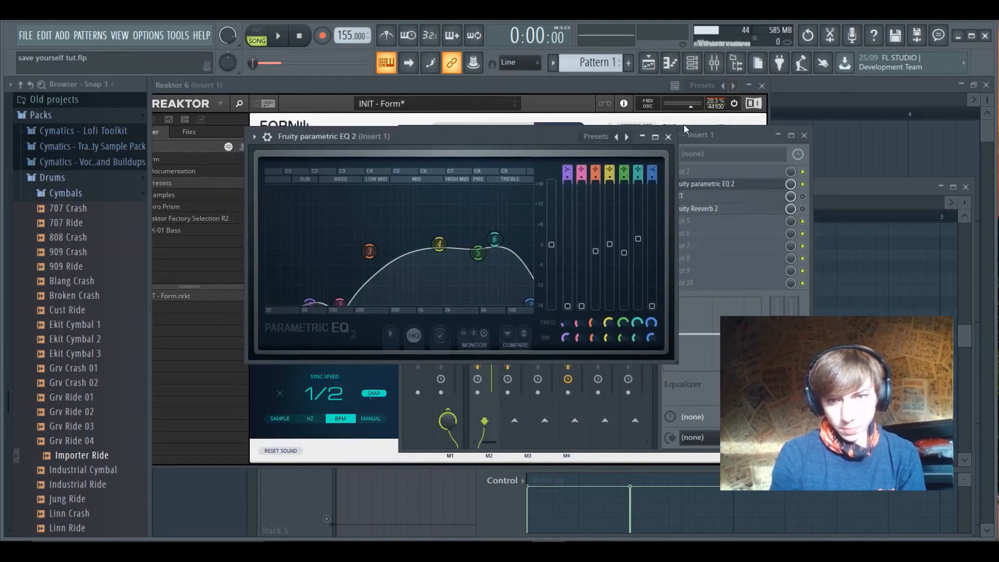
left_click(668, 137)
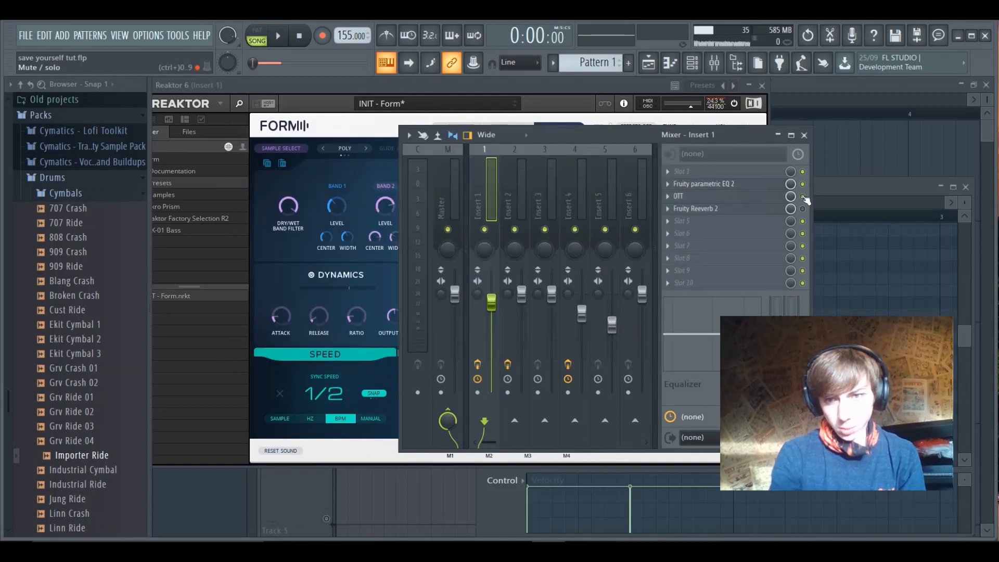
Inspect the OTT compressor settings on Insert 1, play the pattern through it, and return to Reaktor 6.
left_click(697, 196)
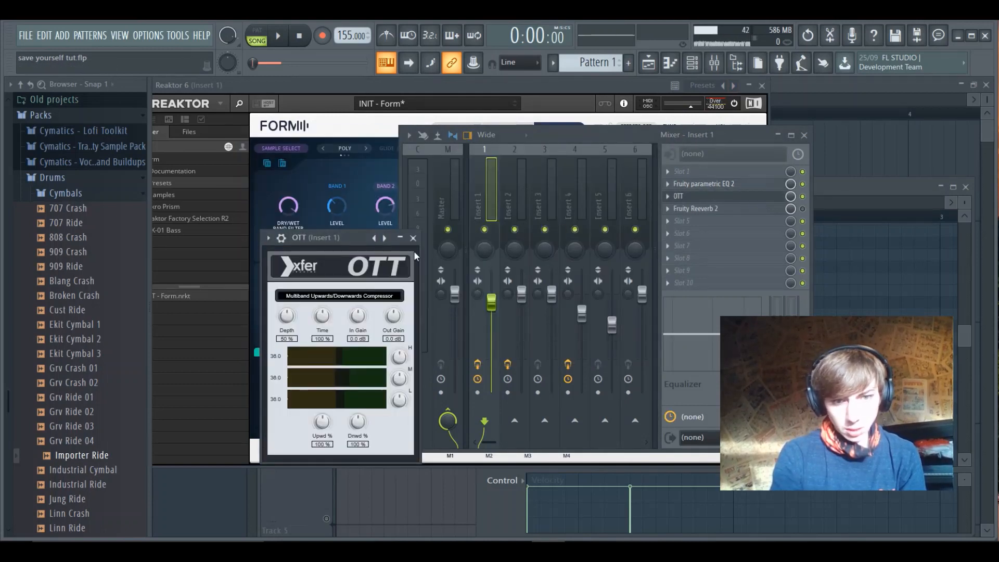
key("space")
left_click(413, 238)
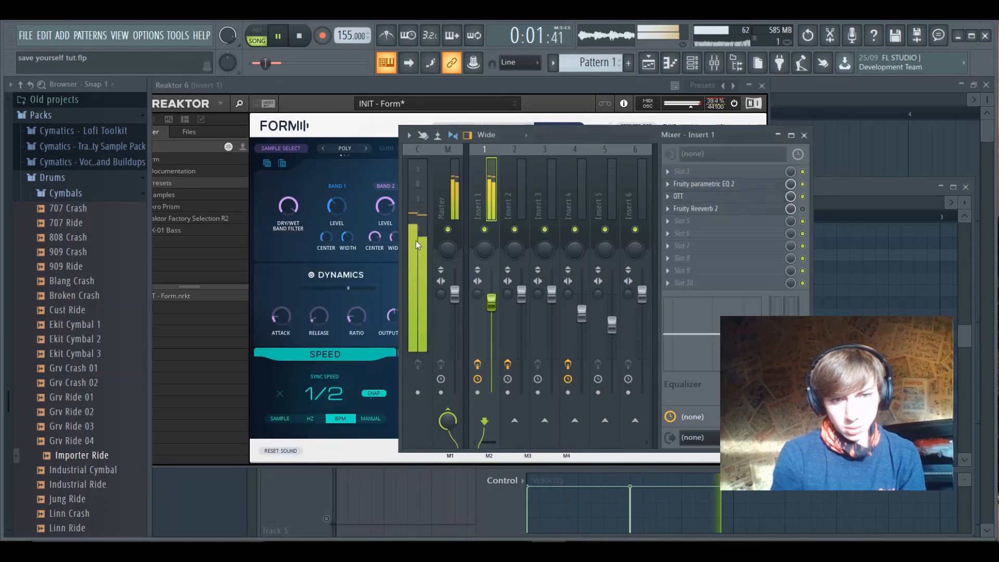
left_click(363, 106)
key("space")
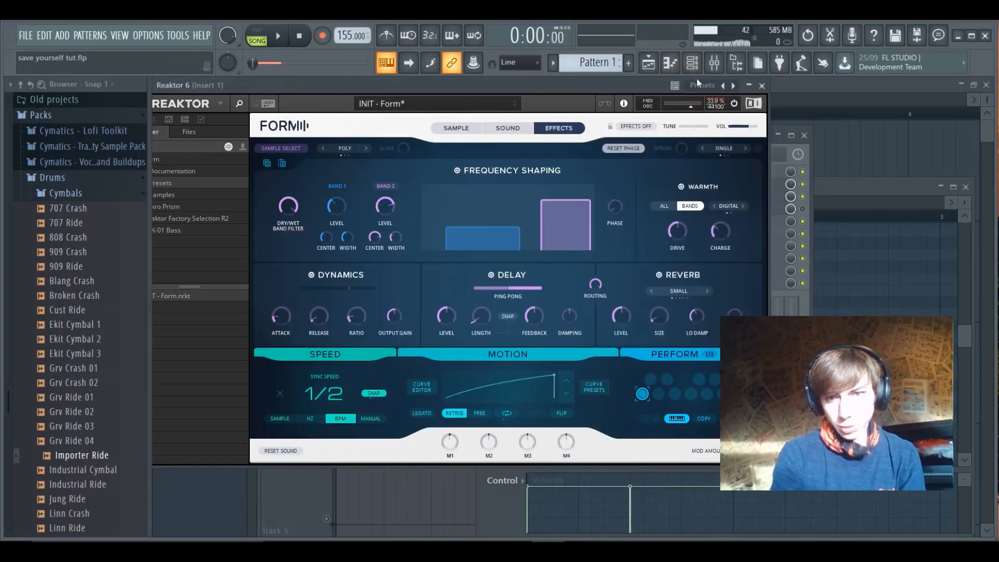
Unmute the 3x Osc channel and check its oscillator settings and the Fruity Fast Dist effect on Insert 2.
left_click(762, 85)
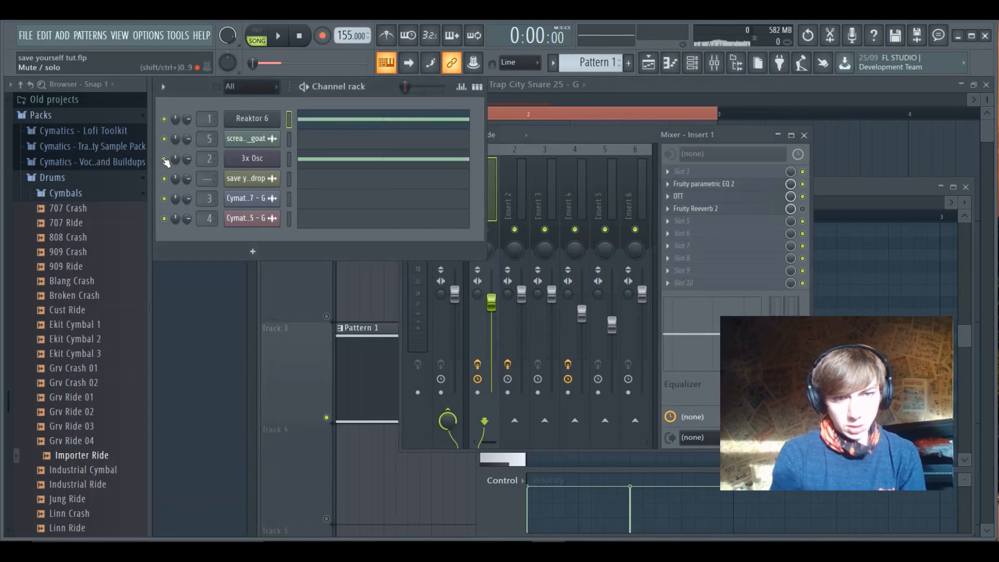
left_click(164, 160)
left_click(252, 158)
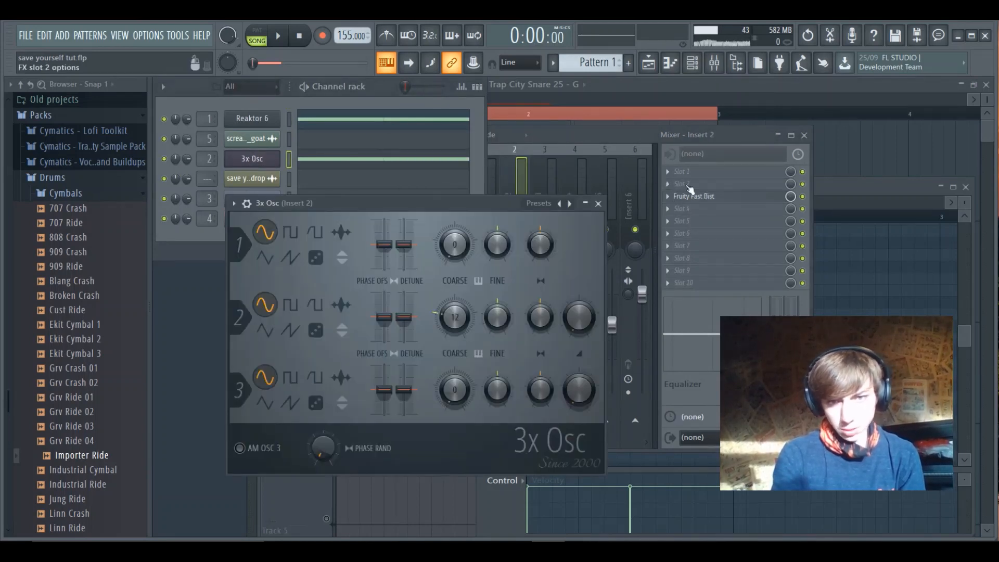
left_click(513, 190)
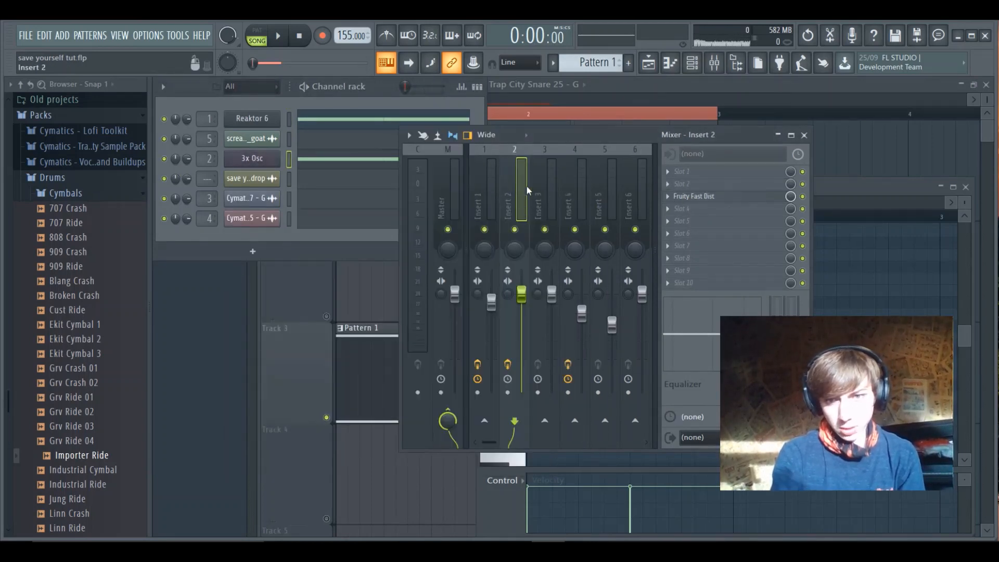
left_click(617, 81)
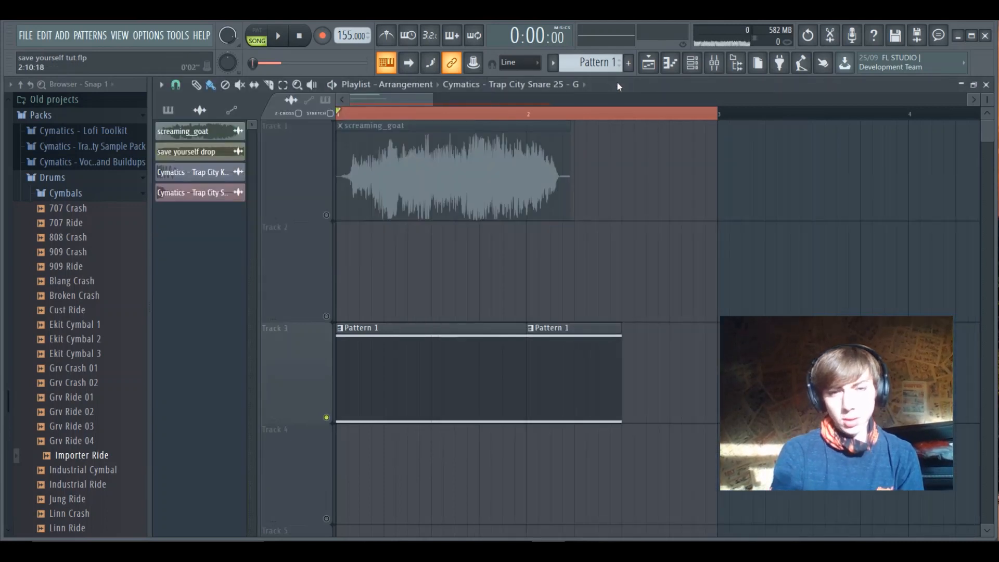
Play the arrangement twice from the start to hear the Reaktor 6 sound layered with the 3x Osc.
key("space")
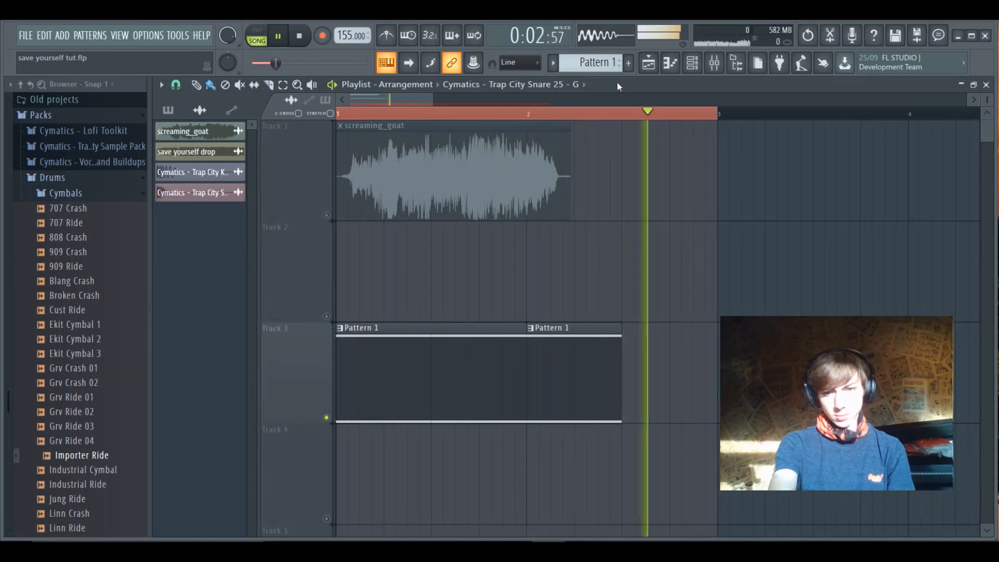
key("space")
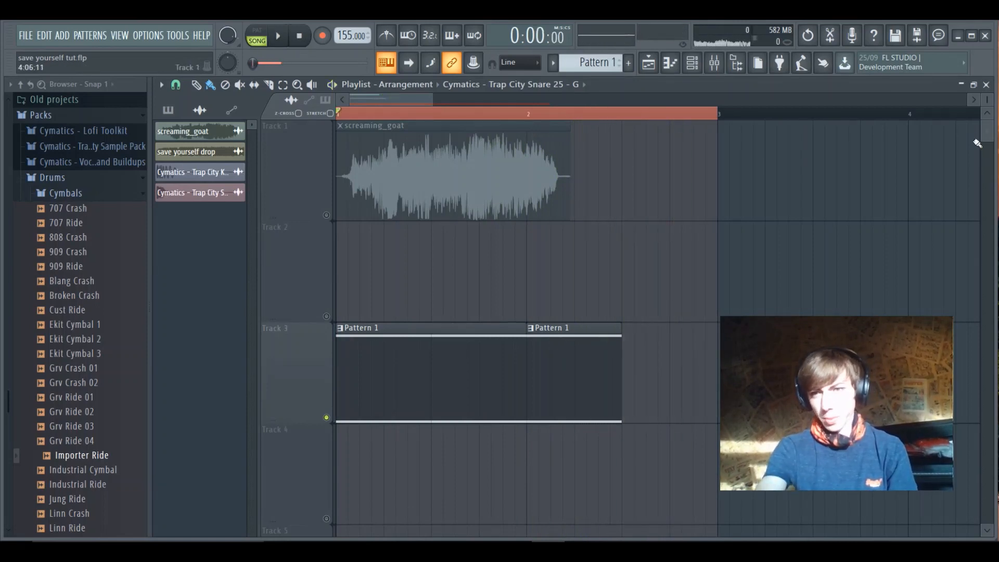
mouse_move(986, 138)
left_mouse_down()
mouse_move(987, 159)
mouse_move(983, 142)
left_mouse_up()
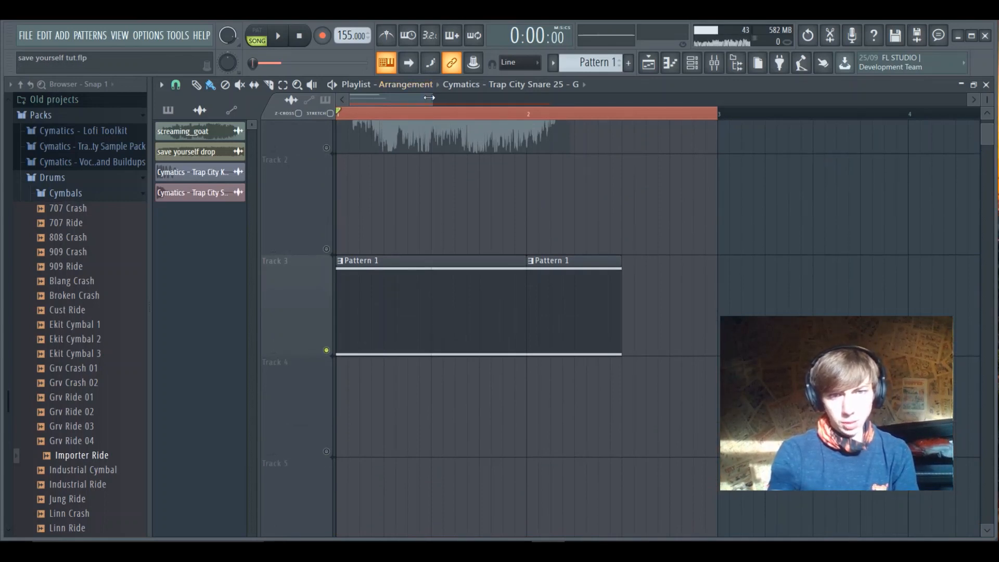
mouse_move(434, 97)
left_mouse_down()
mouse_move(450, 97)
mouse_move(407, 98)
mouse_move(436, 99)
left_mouse_up()
key("space")
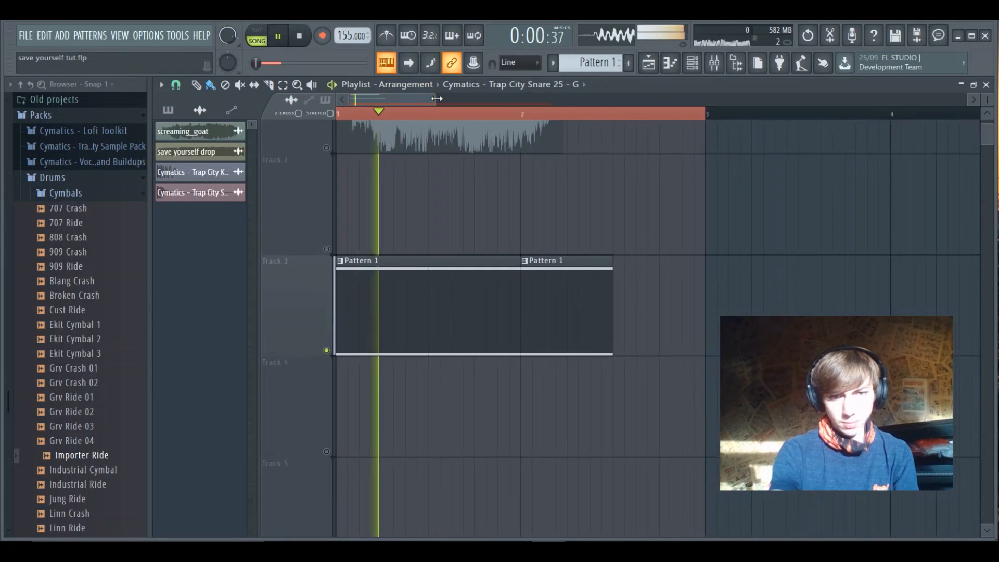
key("space")
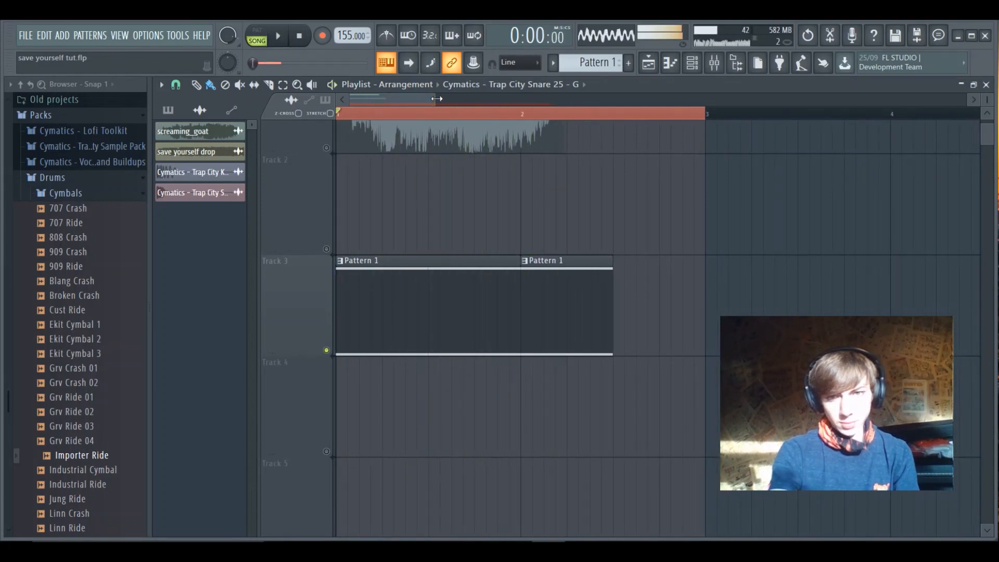
Reopen Reaktor 6 from the channel rack, move it fully into view, and show Form's Sound page.
left_click(692, 63)
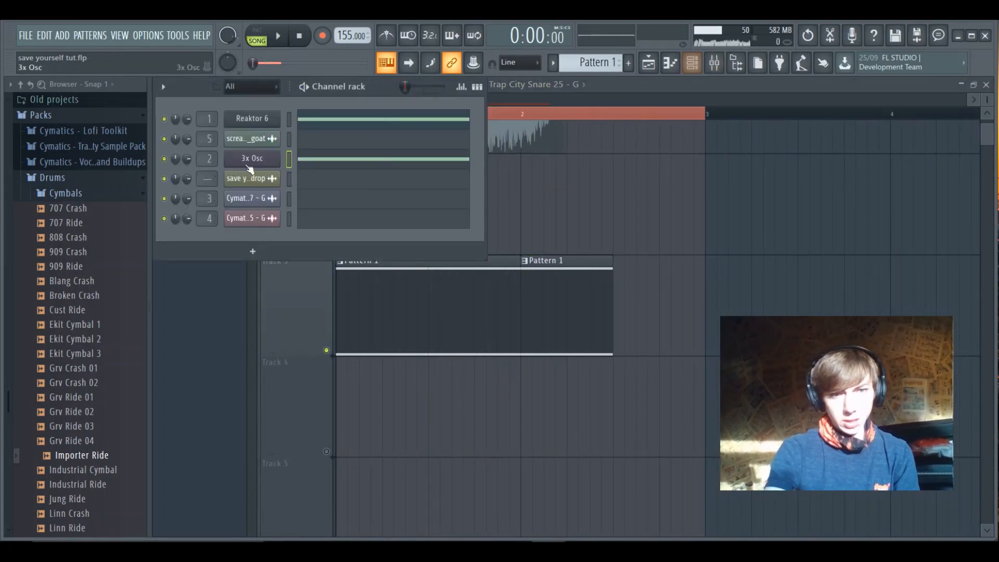
left_click(251, 120)
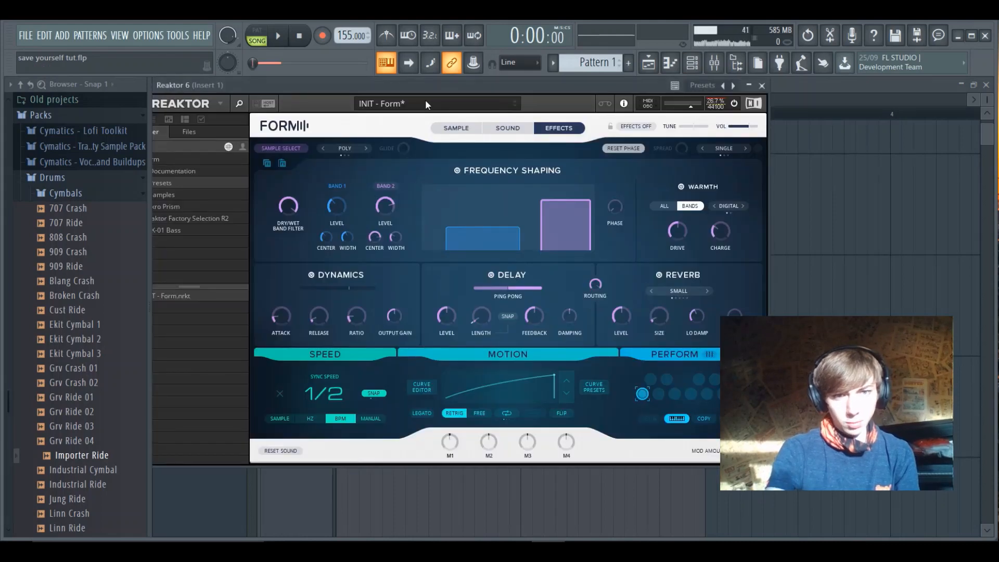
left_click_drag(419, 86, 449, 90)
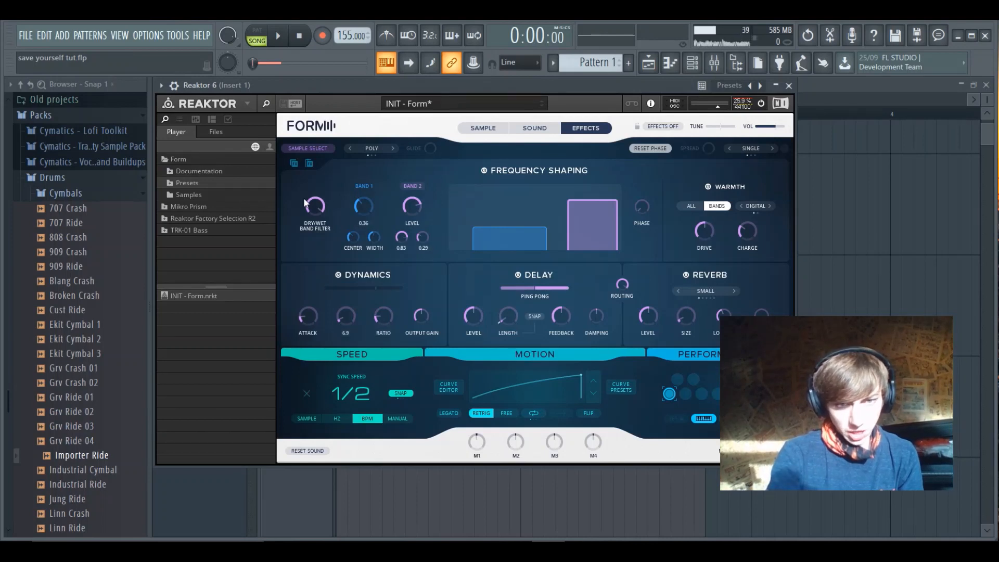
left_click(527, 130)
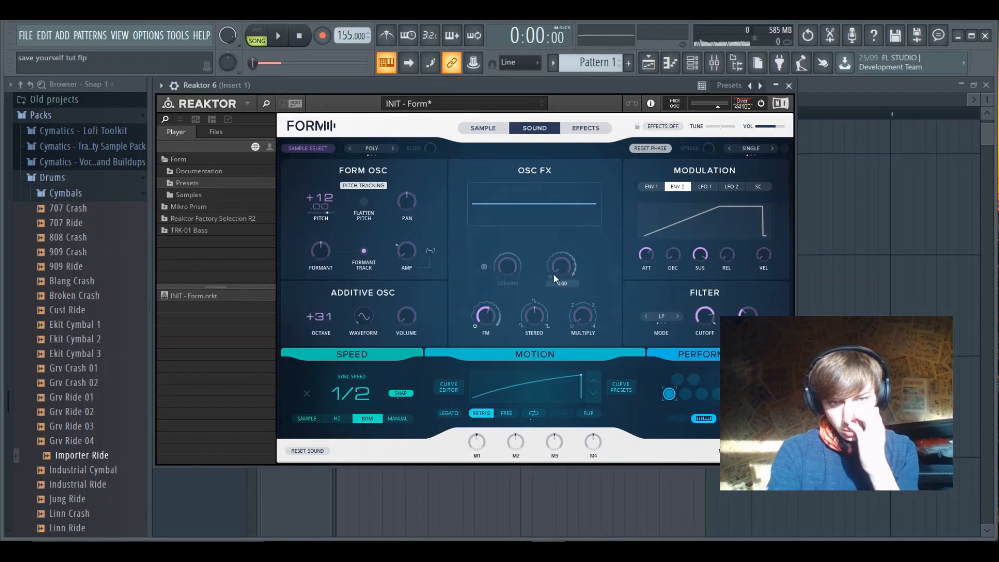
Try Deform in Form's OSC FX section while the pattern plays, switching it off before stopping playback.
left_click(484, 267)
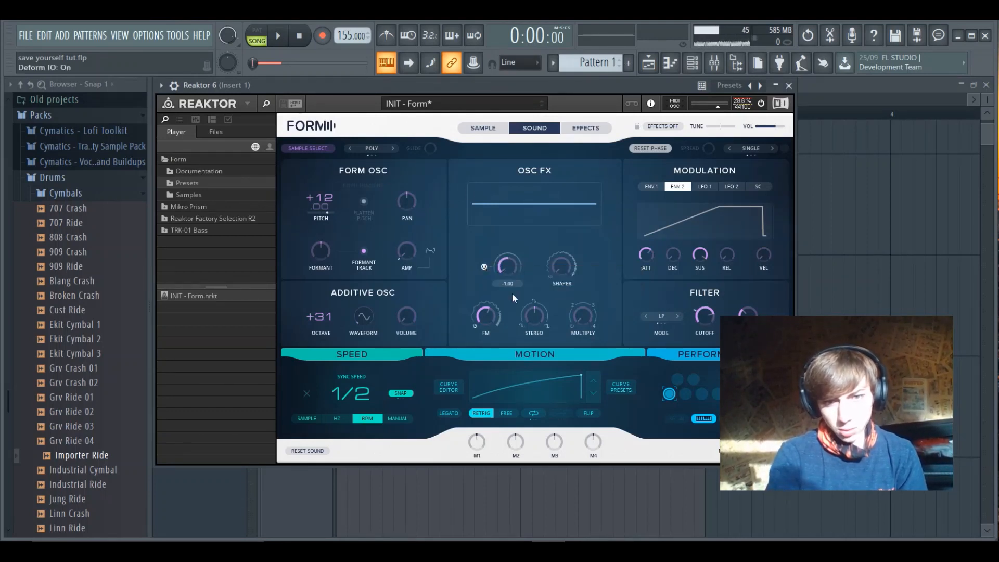
left_click(279, 36)
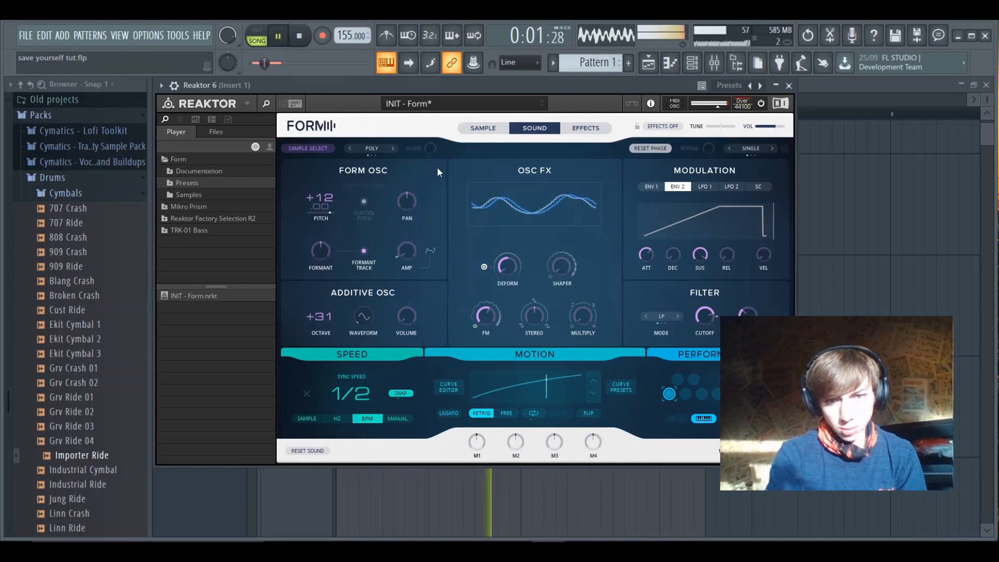
mouse_move(498, 267)
left_mouse_down()
mouse_move(483, 123)
mouse_move(488, 270)
left_mouse_up()
left_click(484, 267)
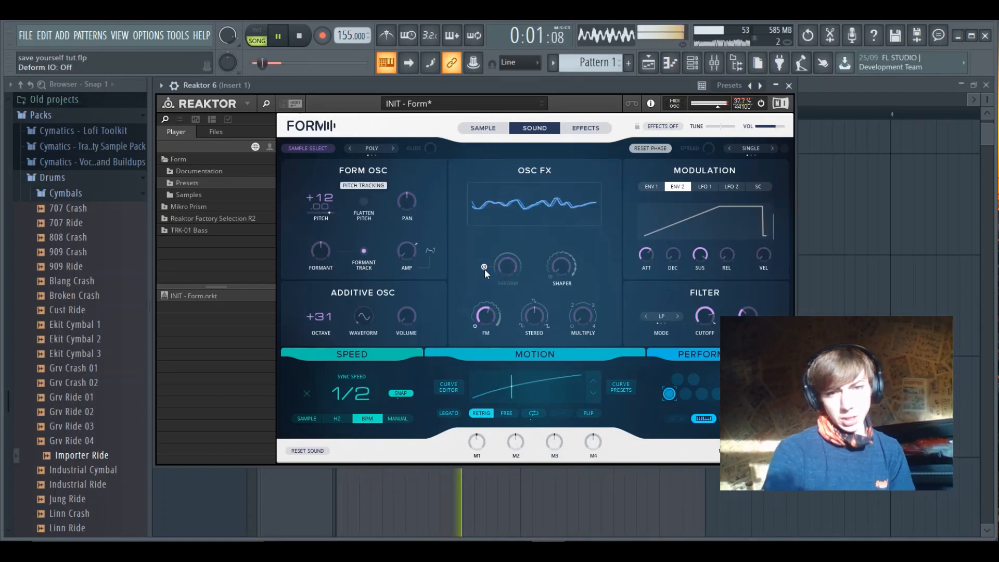
left_click(300, 37)
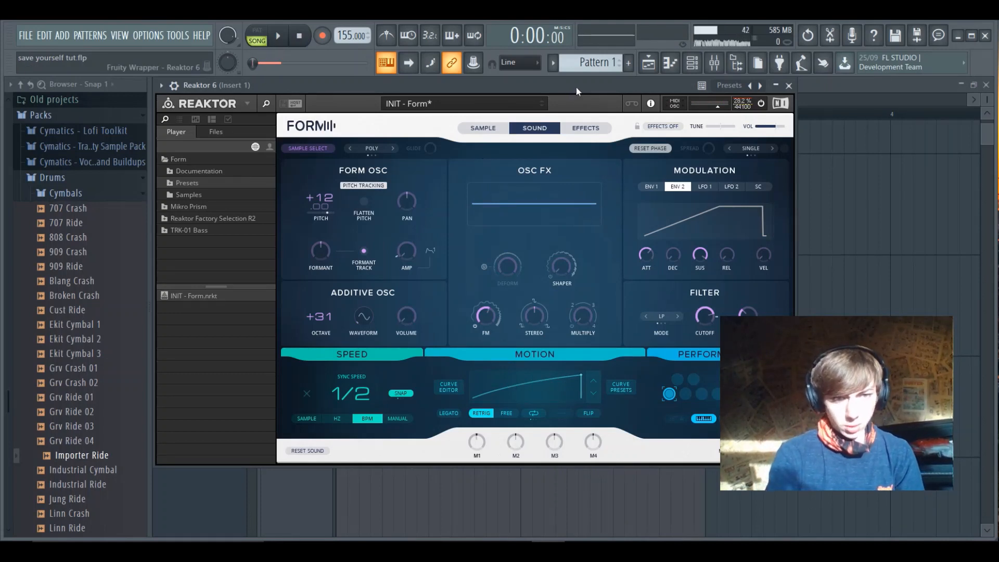
Close Reaktor 6 and return to the playlist, showing more bars of the arrangement.
left_click(789, 85)
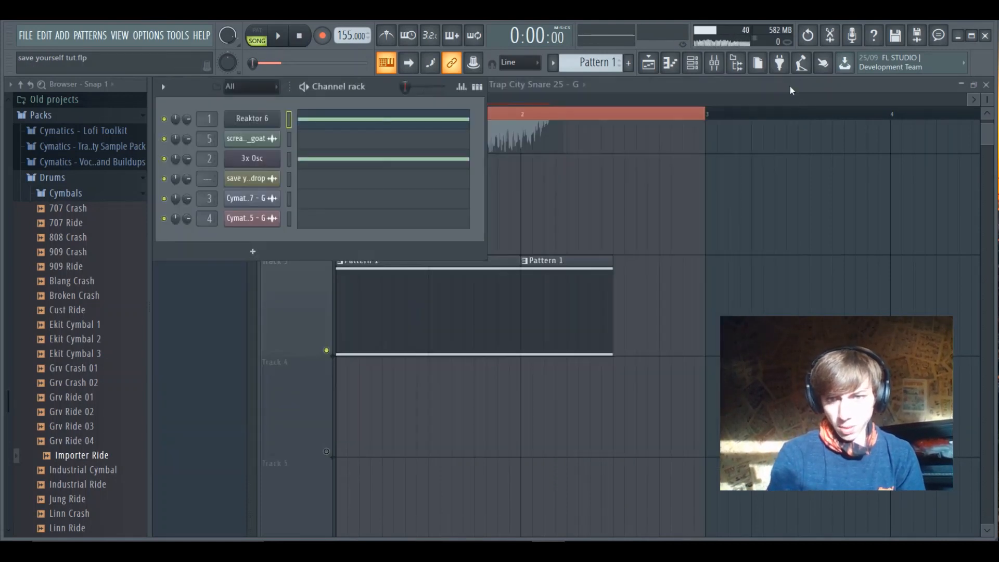
left_click(645, 85)
left_click_drag(435, 100, 487, 106)
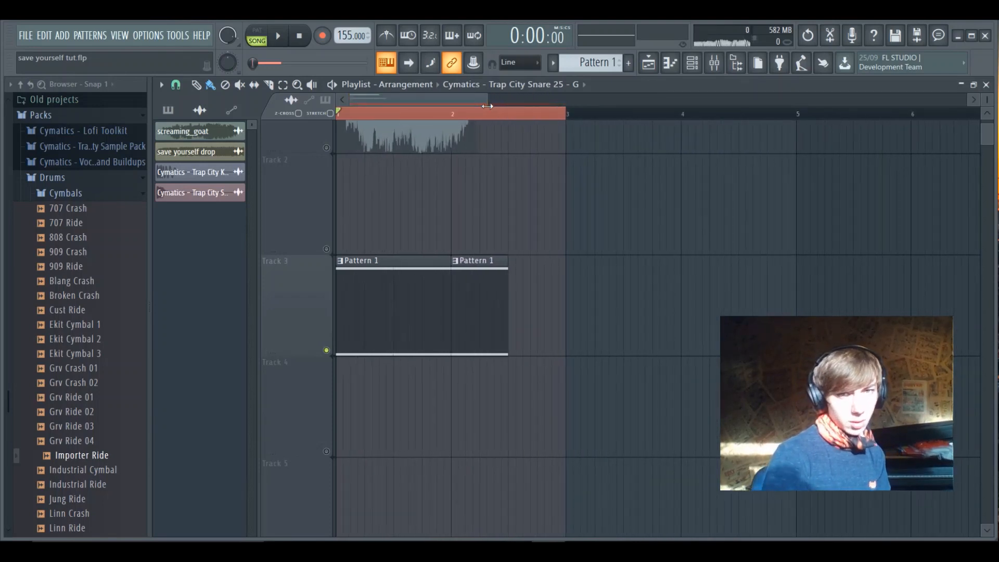